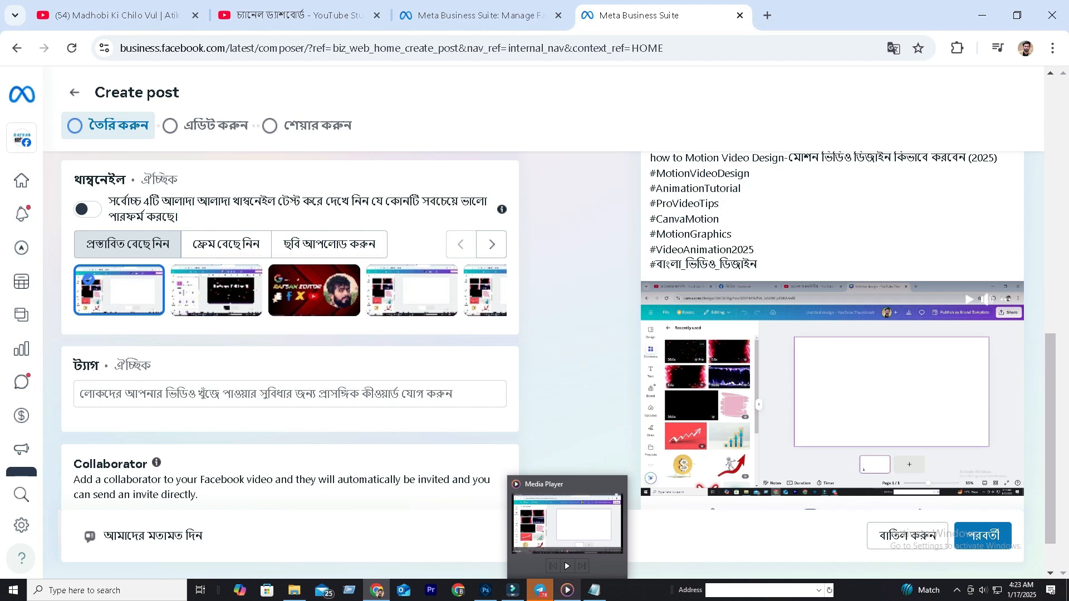
mouse_move(594, 590)
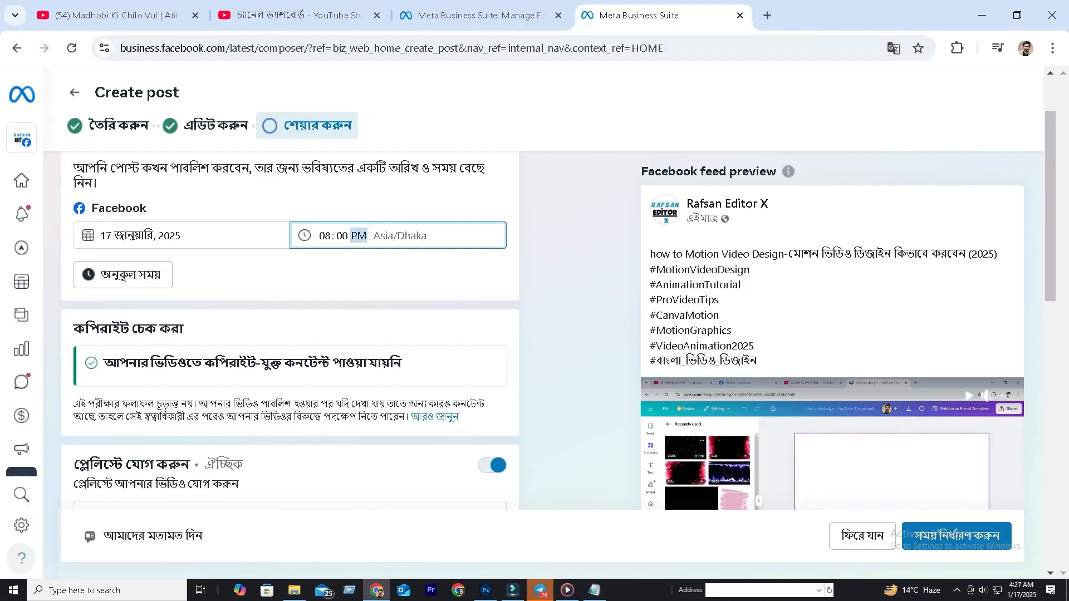
scroll(290, 334, down, 2)
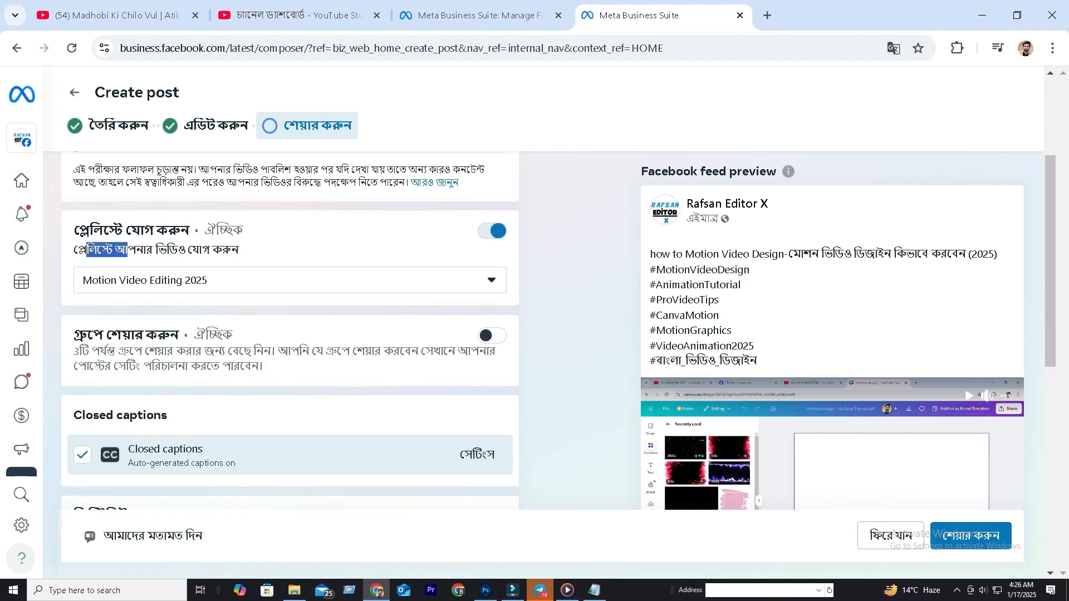
drag(86, 250, 222, 250)
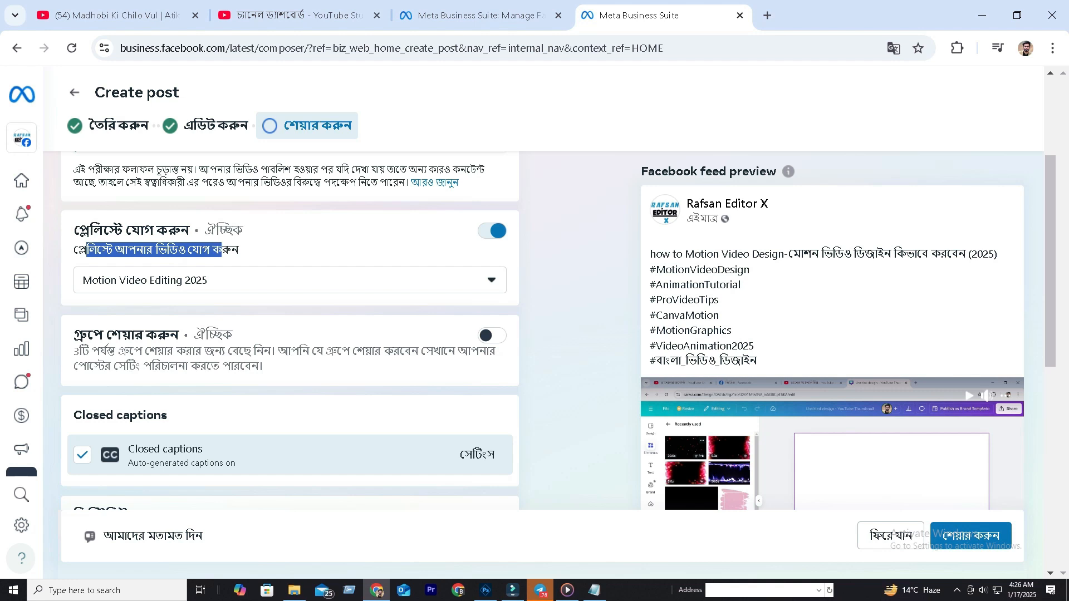
click(222, 249)
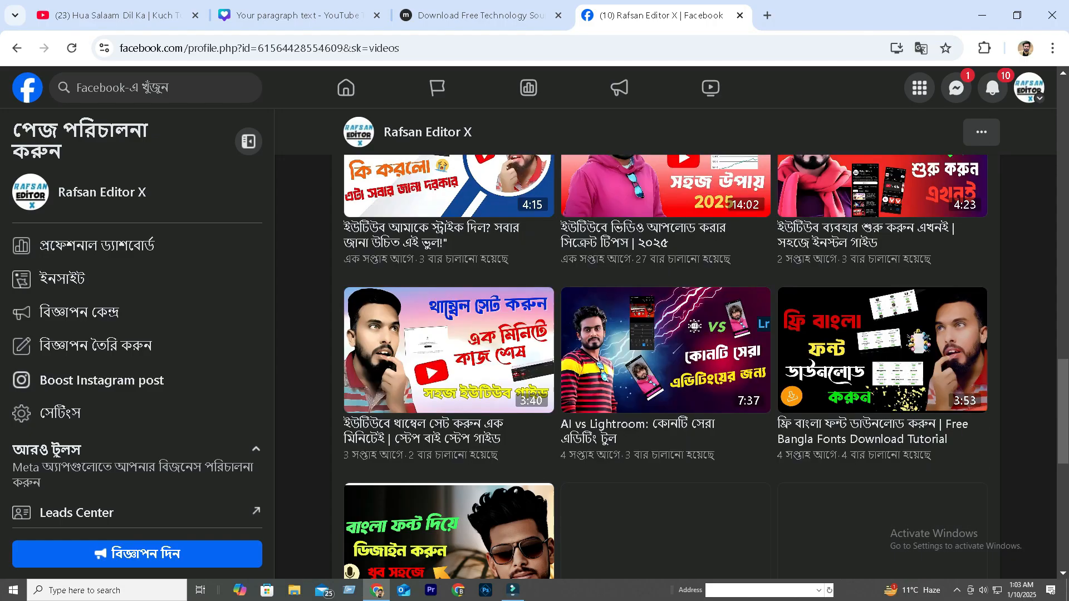
Step: Browse the videos already published on the Rafsan Editor X Facebook page
scroll(666, 368, up, 8)
scroll(666, 368, down, 9)
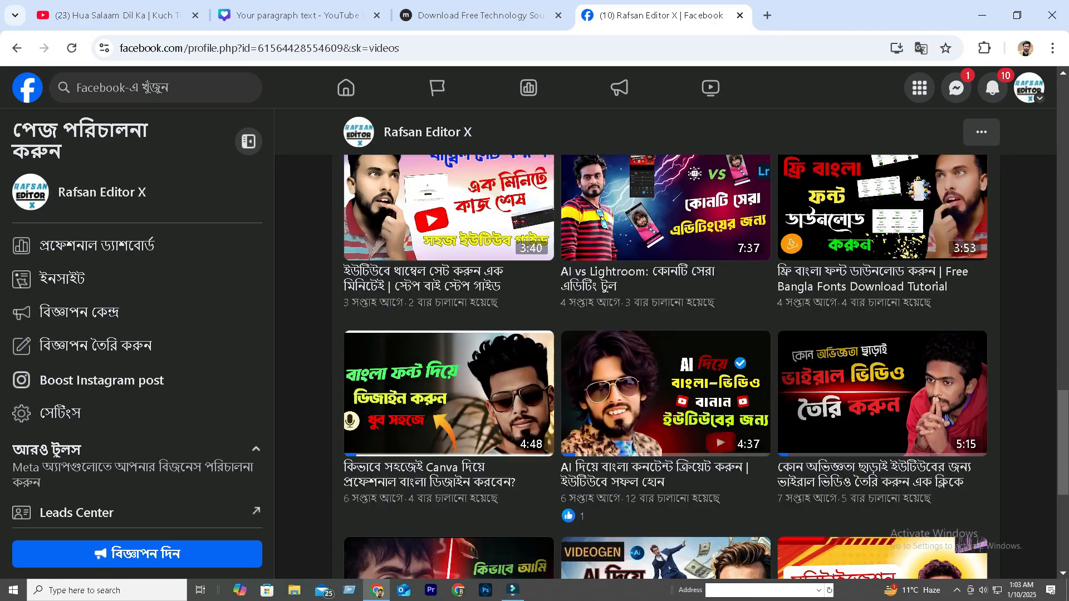
scroll(665, 367, down, 10)
scroll(665, 368, up, 7)
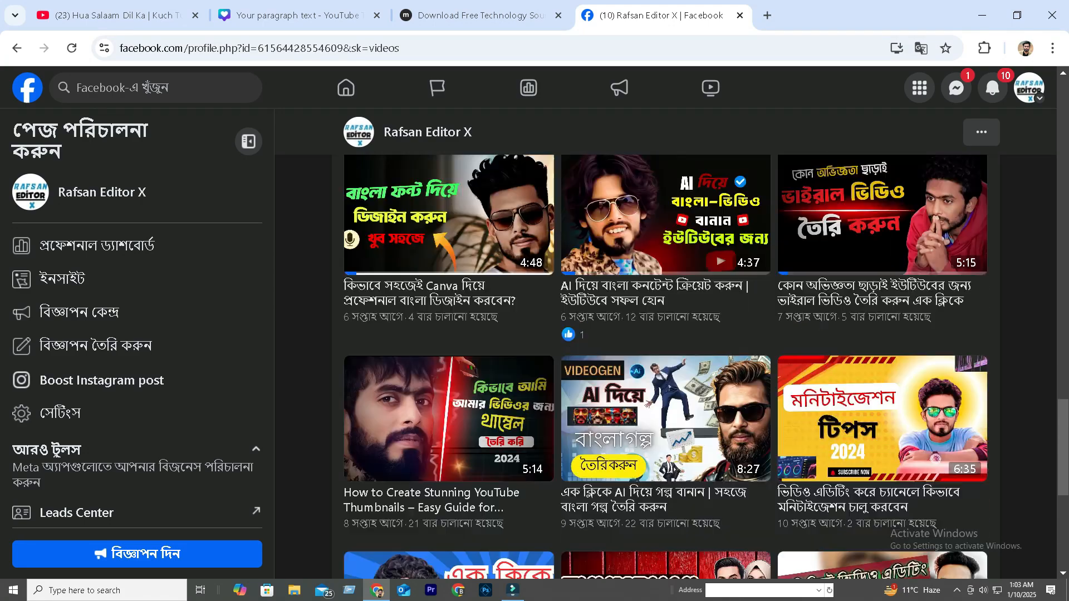
scroll(665, 367, down, 6)
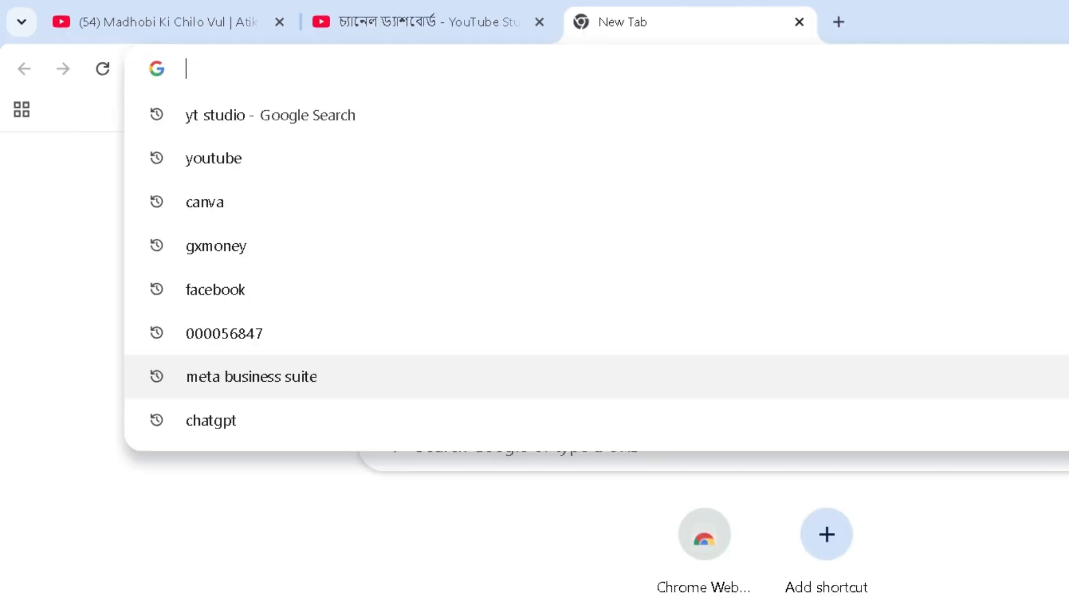
Step: Search Google for meta business suite and enter the business dashboard from the official Meta Business Suite page
key(Return)
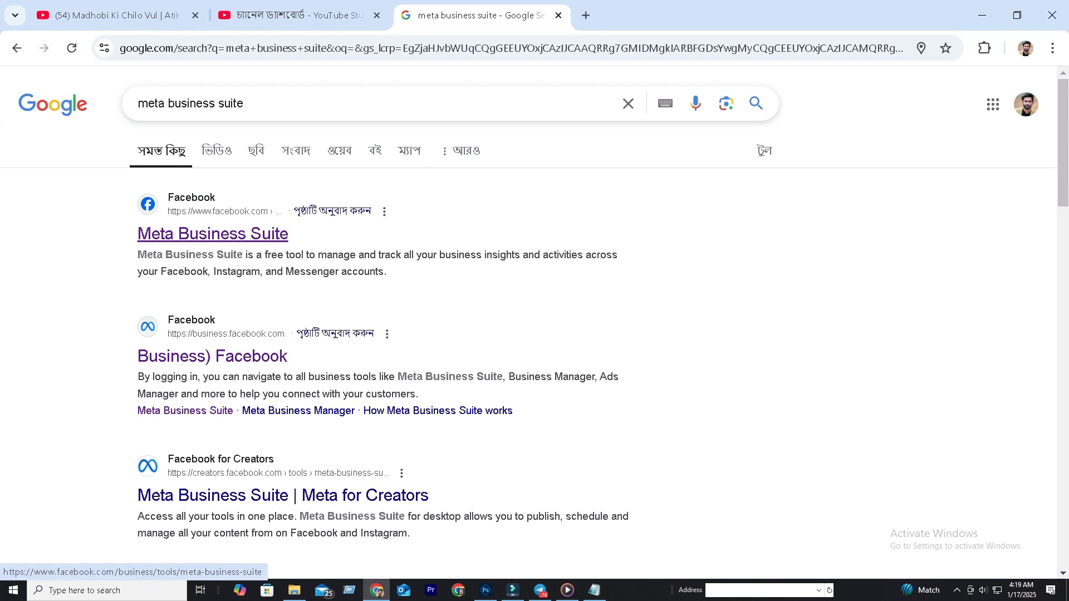
click(213, 234)
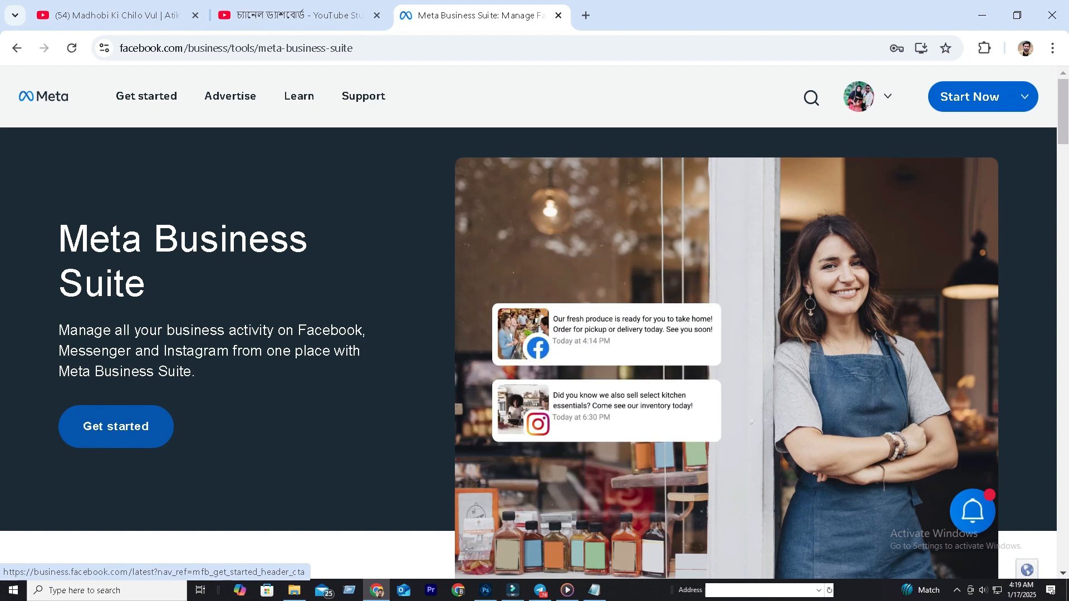
click(146, 96)
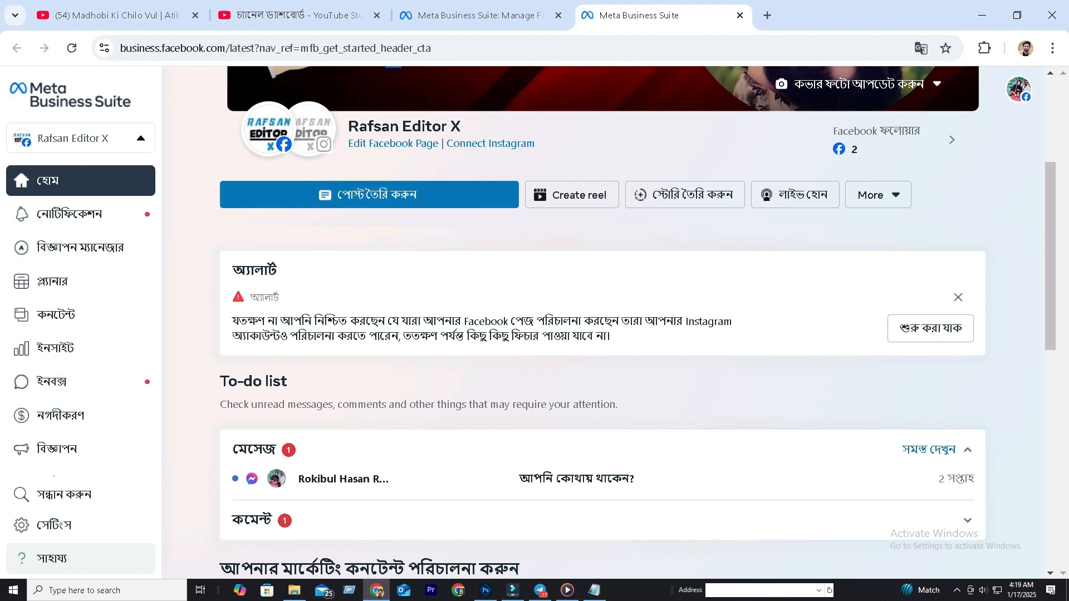
Step: Create a new post and upload the desktop video file "31 video okkk" to it
click(369, 194)
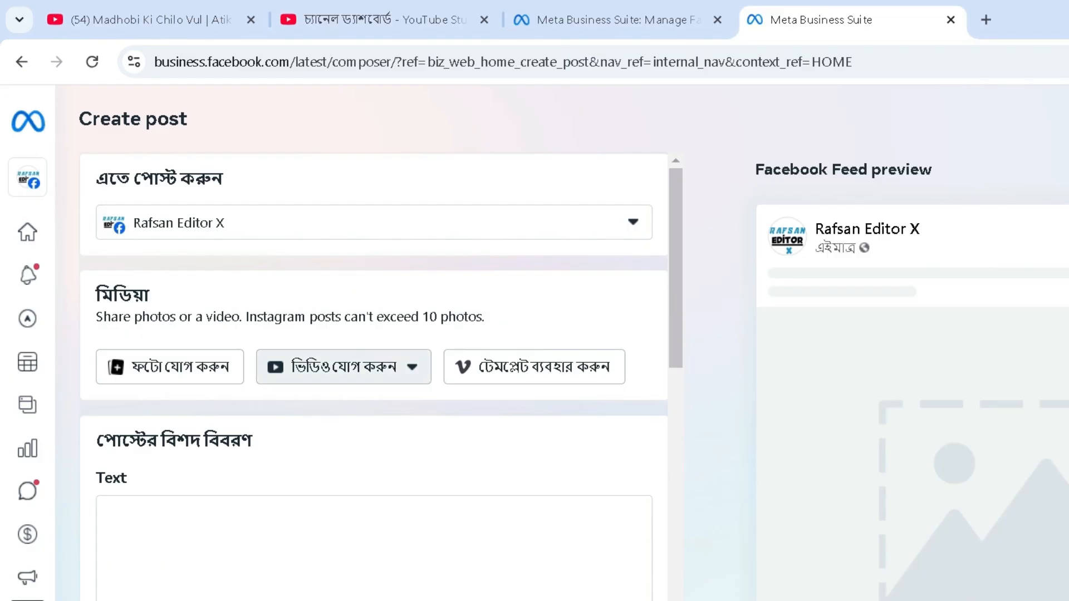
click(267, 285)
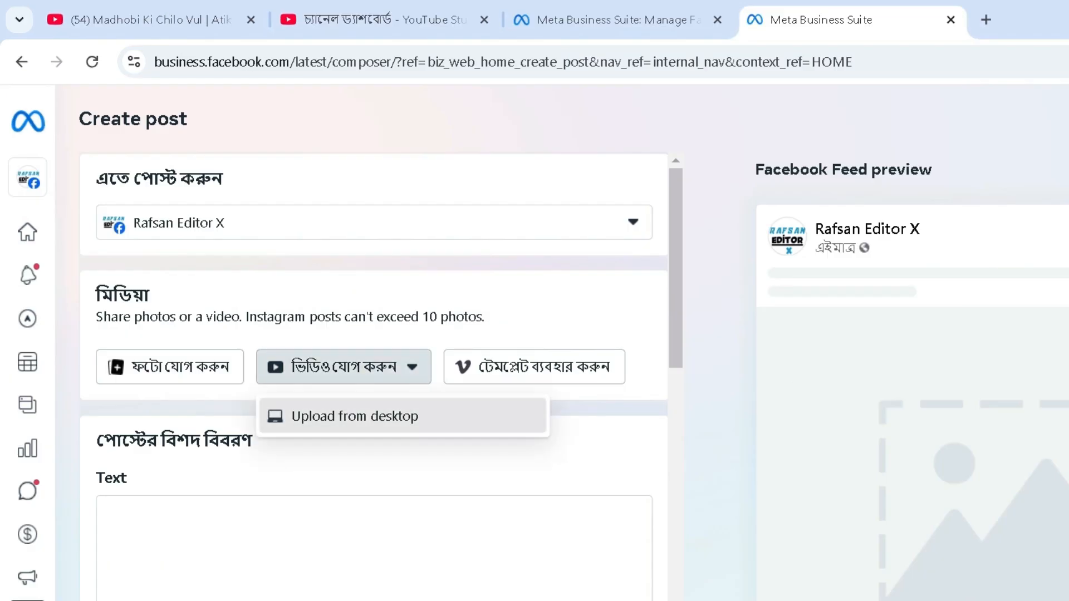
click(355, 416)
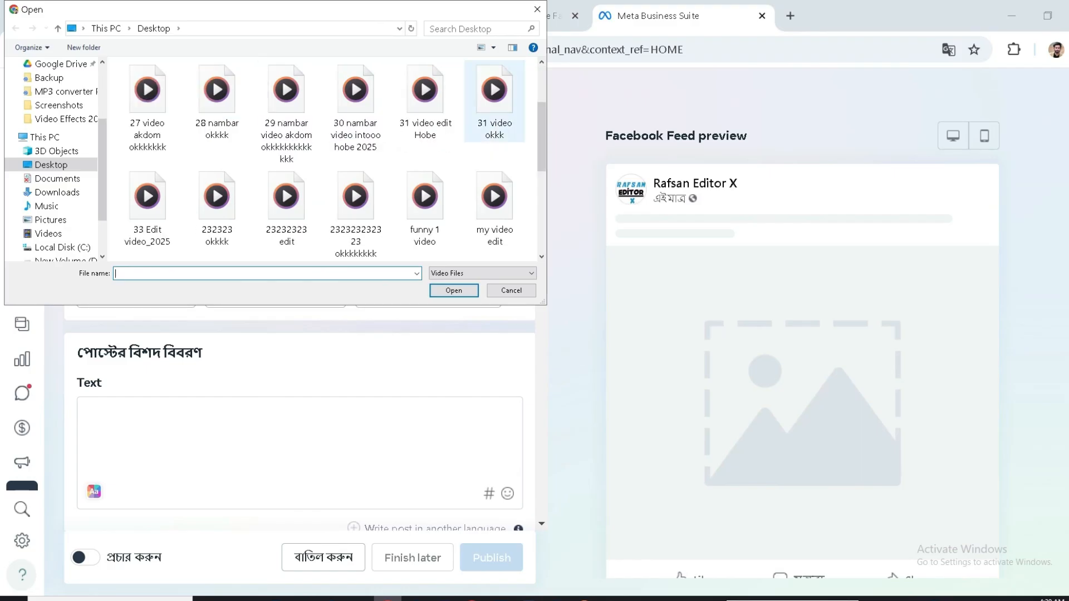
click(494, 101)
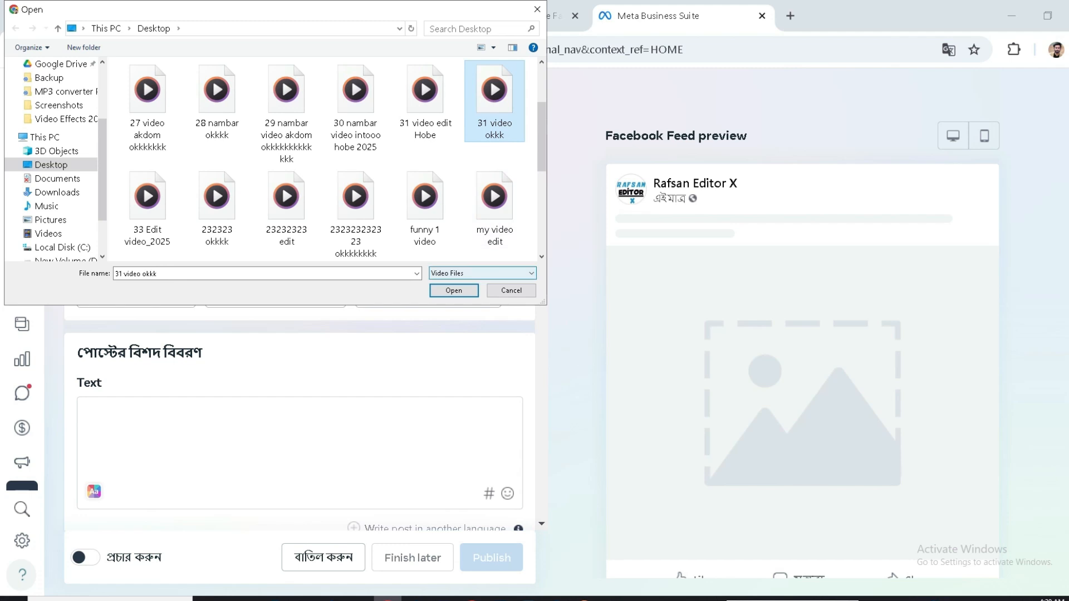
click(454, 291)
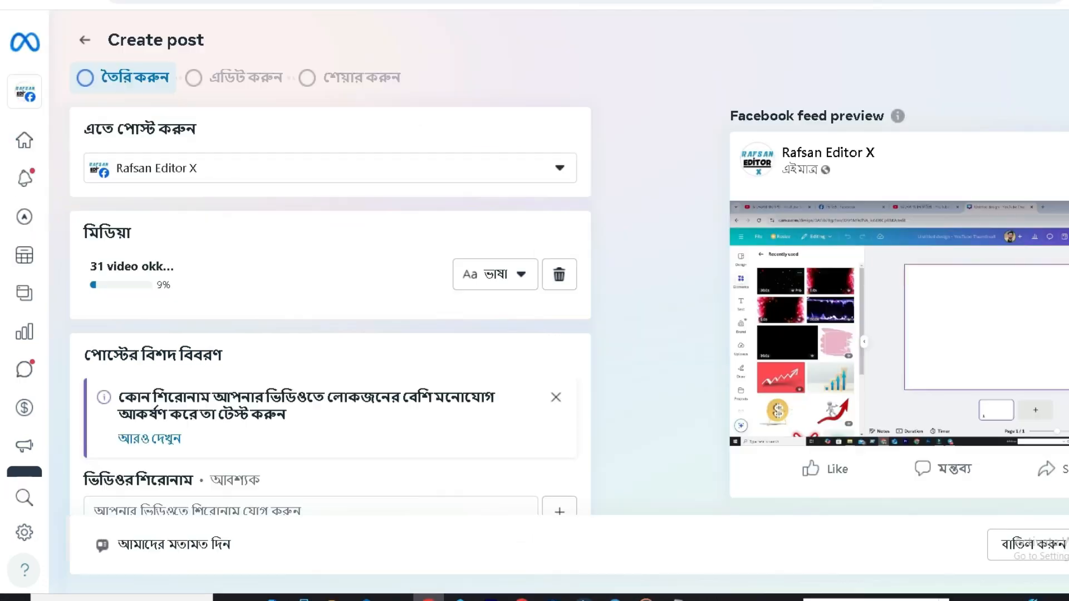
drag(730, 115, 706, 119)
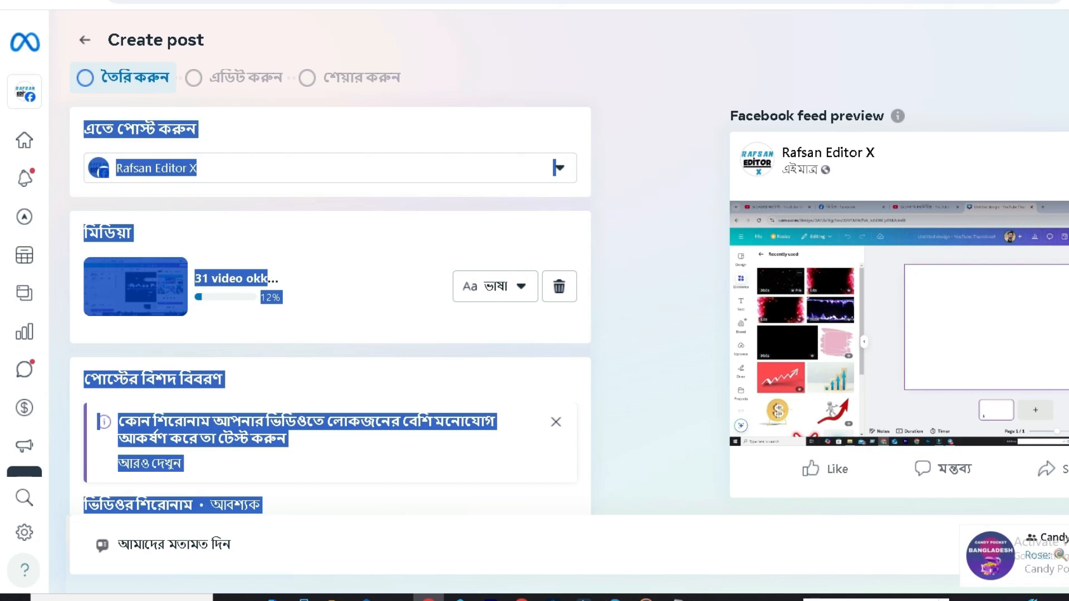
click(706, 119)
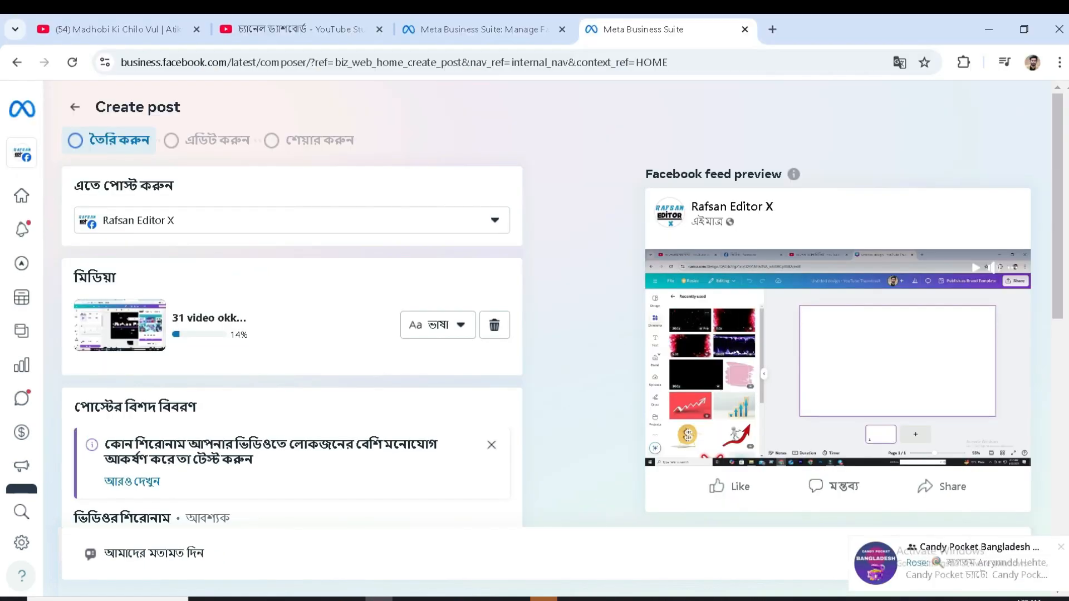
Step: Copy the title line "how to Motion Video Design/মোশন ভিডিও ডিজাইন কিভাবে করবেন (2025)" from the Notepad notes for the video title
scroll(293, 345, down, 4)
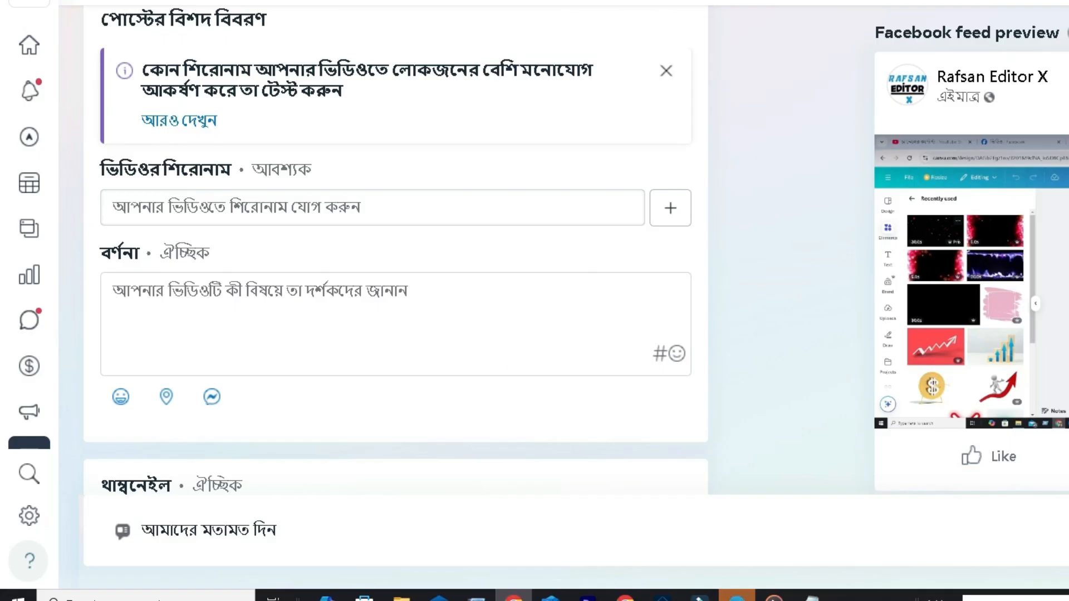
click(371, 207)
drag(101, 169, 314, 169)
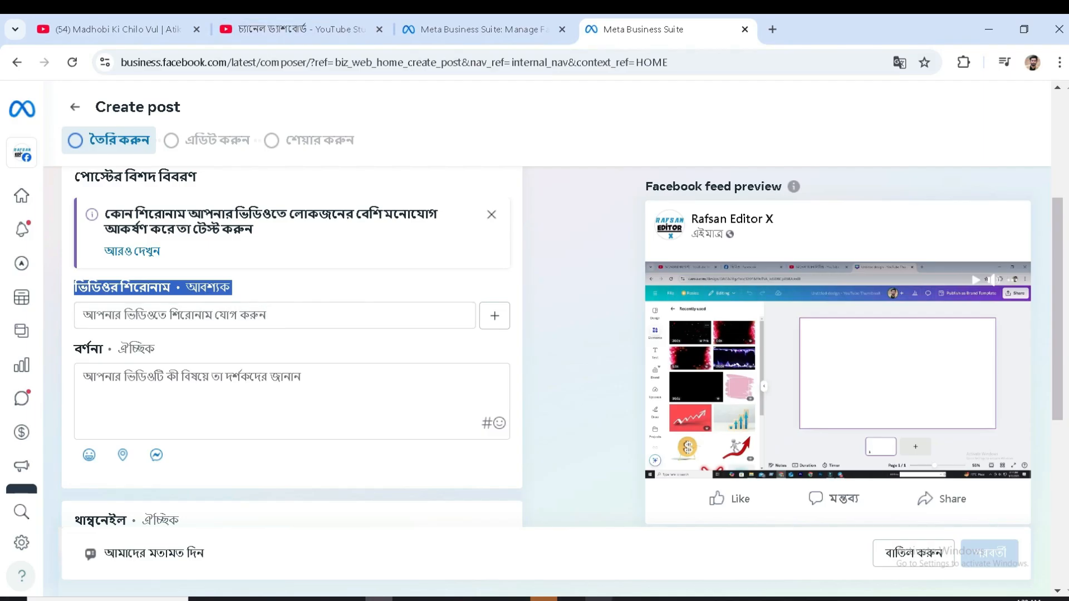
key(alt+Tab)
scroll(535, 306, up, 6)
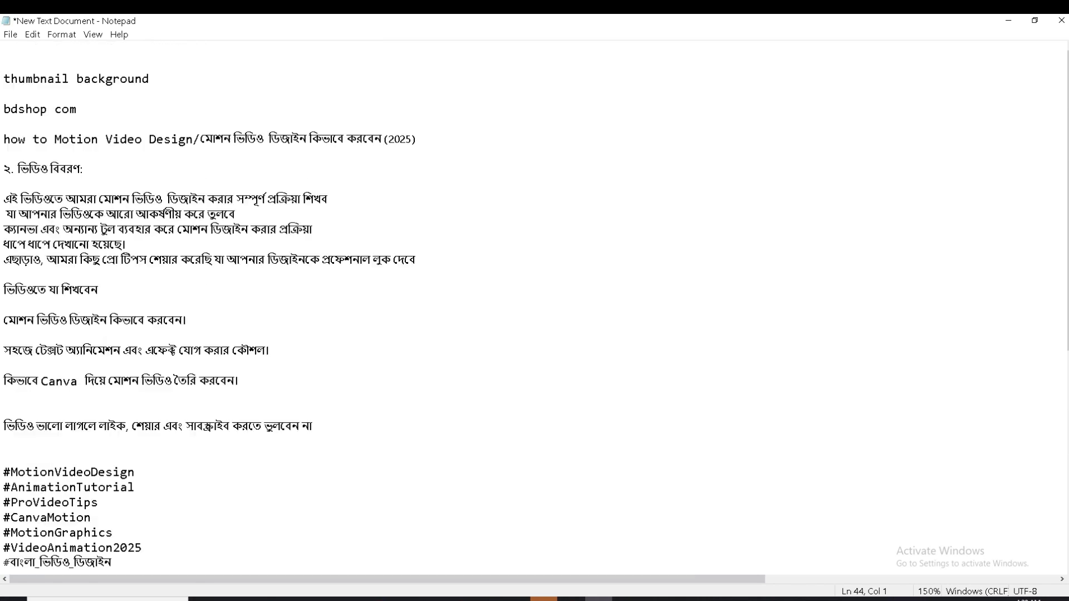
mouse_move(4, 85)
mouse_down()
mouse_move(84, 85)
mouse_move(4, 102)
mouse_up()
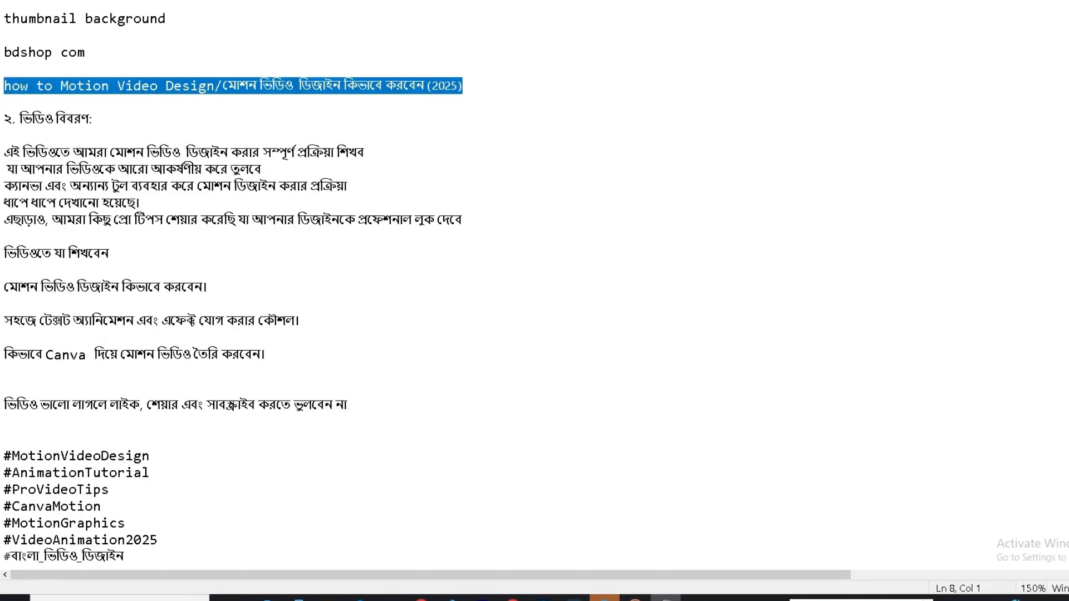
right_click(360, 87)
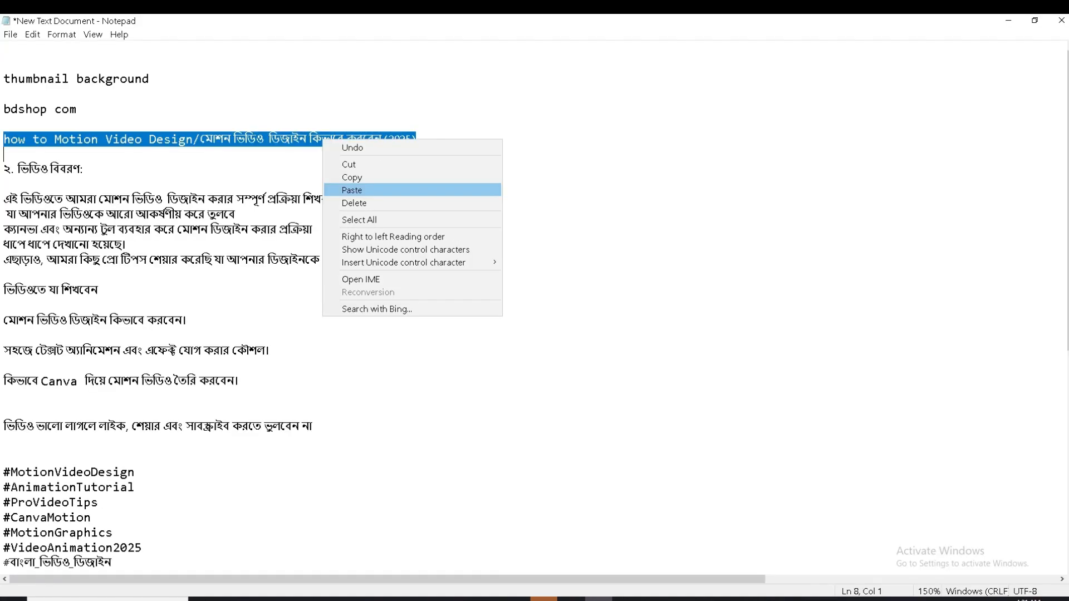
click(391, 128)
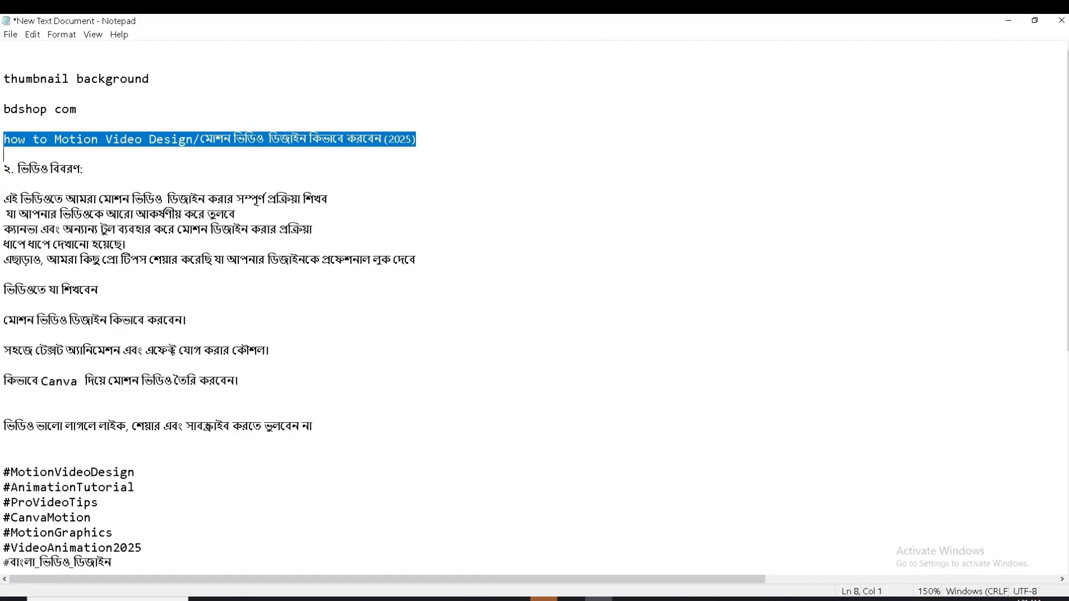
Step: Return to the Create post page in Chrome and paste the copied line as the video title
click(379, 599)
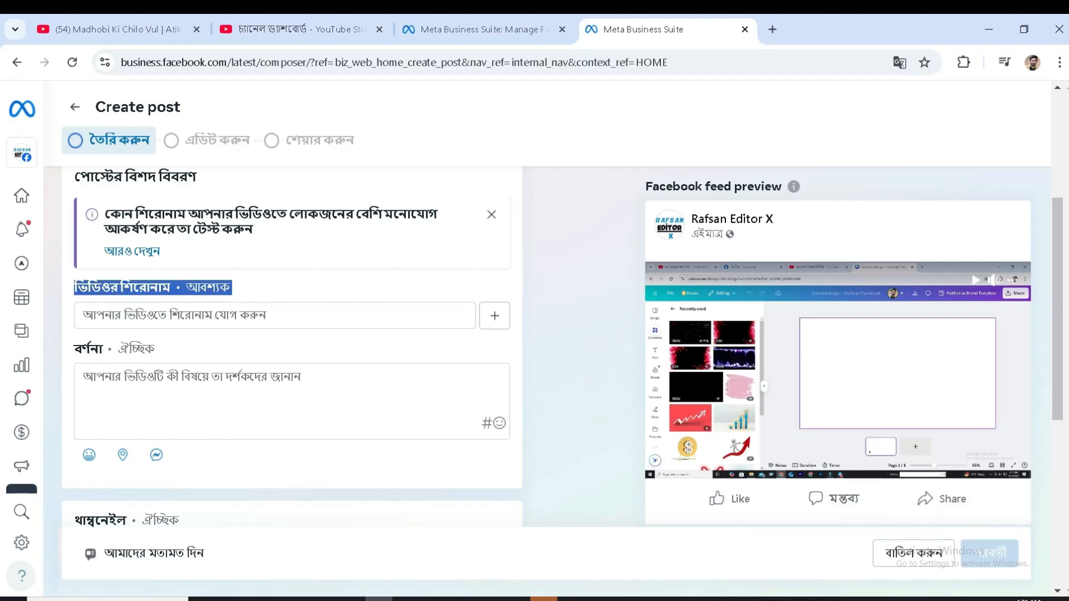
click(111, 316)
right_click(111, 316)
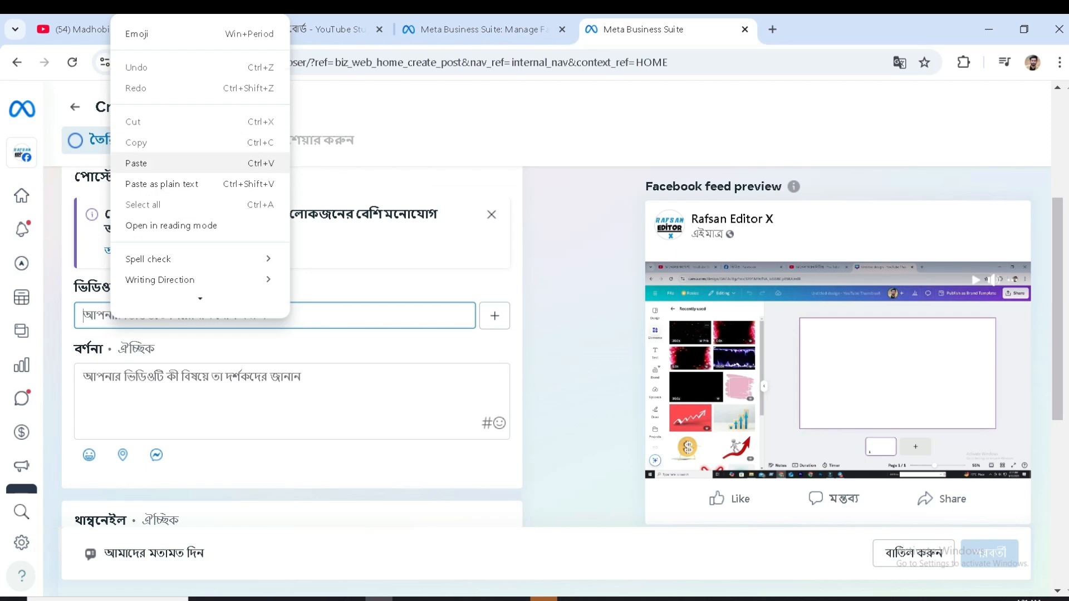
click(136, 163)
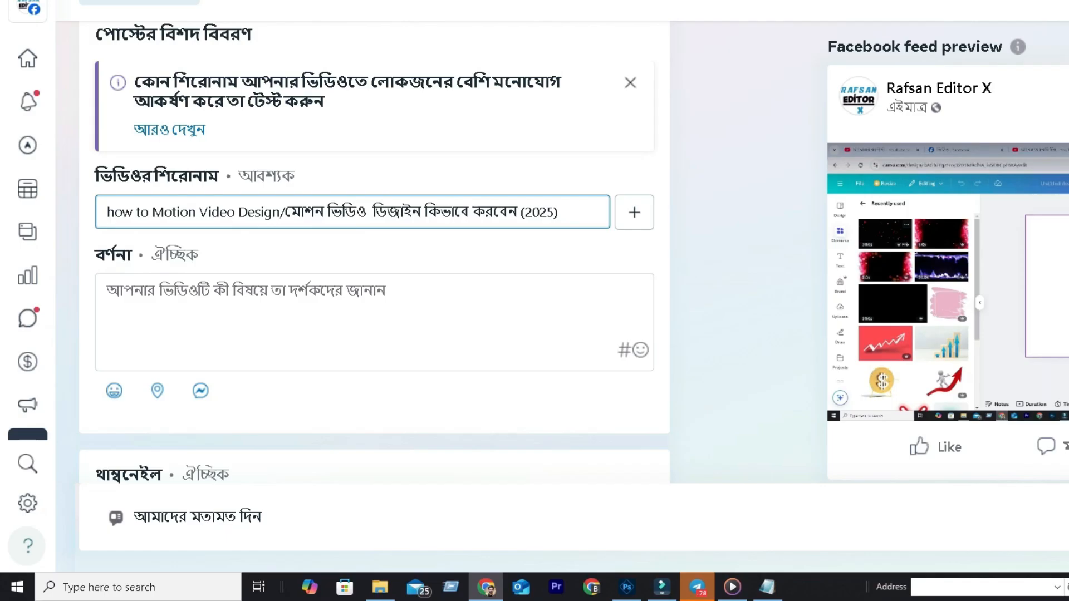
Step: Remove the English part and slash from the video title, leaving "মোশন ভিডিও ডিজাইন কিভাবে করবেন (2025)"
key(BackSpace)
key(BackSpace)
key(BackSpace)
key(BackSpace)
key(BackSpace)
key(BackSpace)
key(BackSpace)
key(BackSpace)
key(BackSpace)
key(BackSpace)
key(BackSpace)
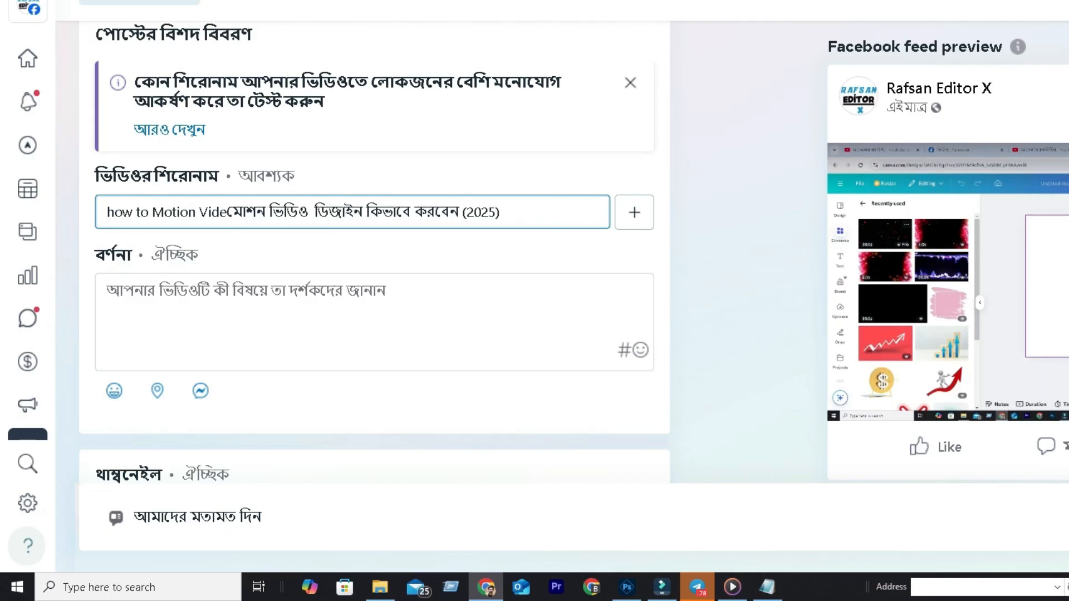
key(BackSpace)
key(BackSpace)
key(BackSpace)
key(BackSpace)
key(BackSpace)
key(BackSpace)
key(BackSpace)
key(BackSpace)
key(BackSpace)
key(BackSpace)
key(BackSpace)
key(BackSpace)
key(BackSpace)
key(BackSpace)
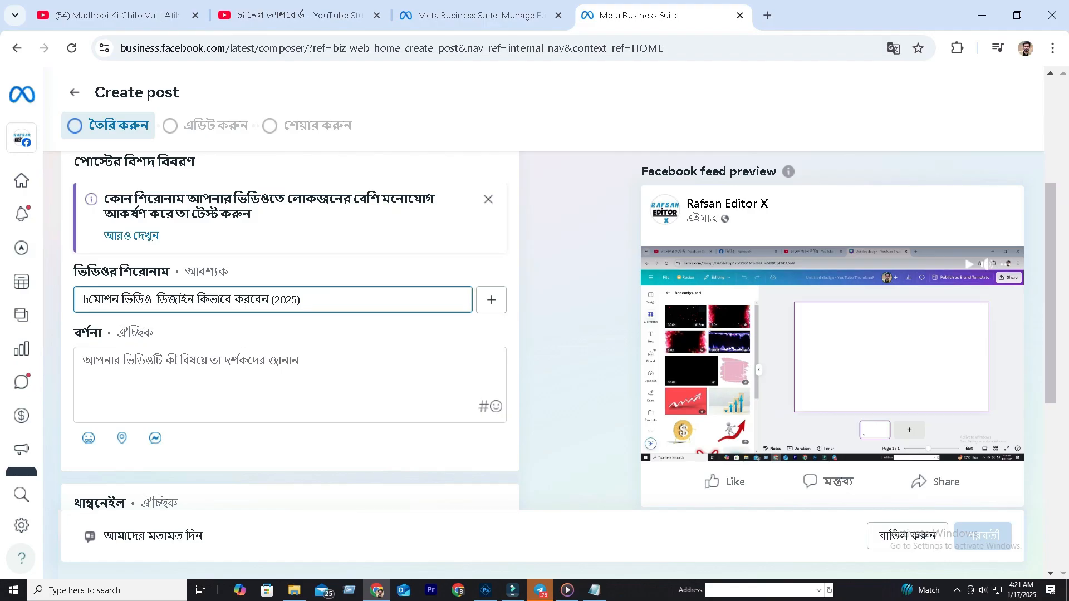
key(BackSpace)
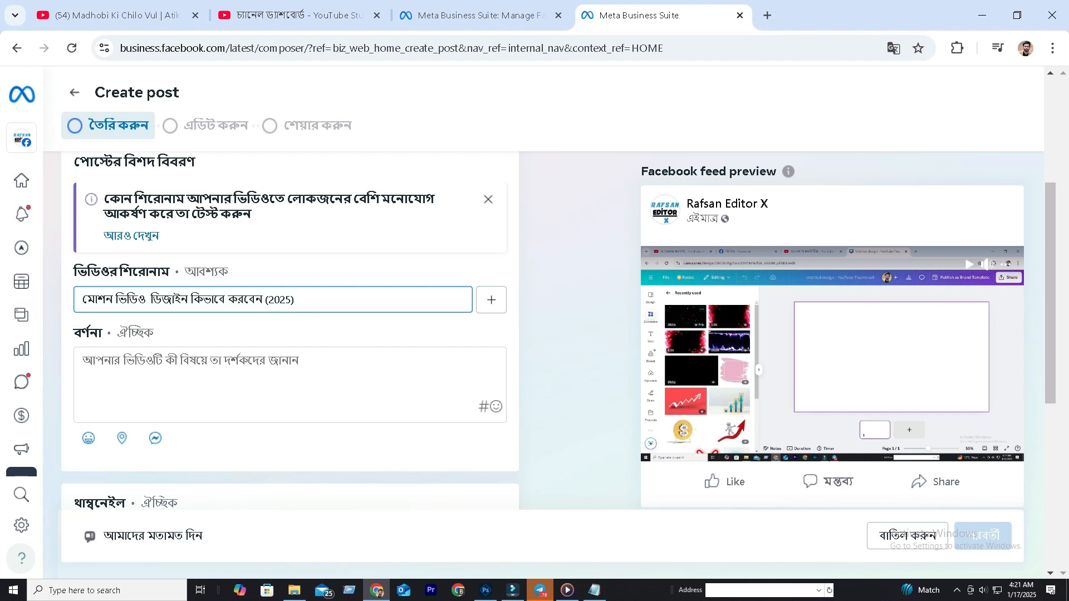
Step: Paste the full title line into the video description and replace its slash with a hyphen
click(289, 381)
key(ctrl+v)
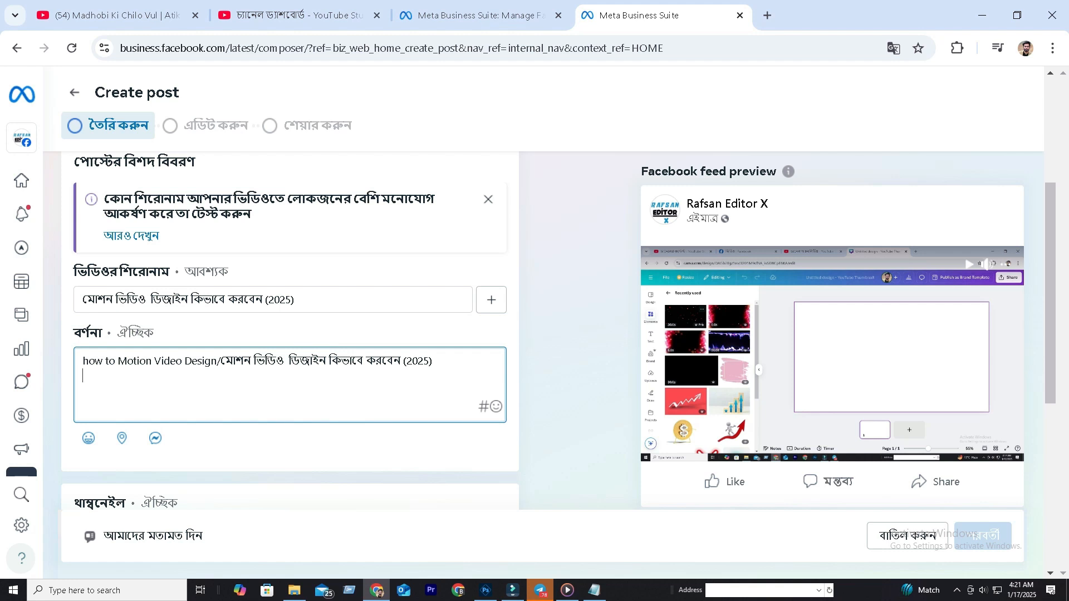
click(220, 361)
key(BackSpace)
text(-)
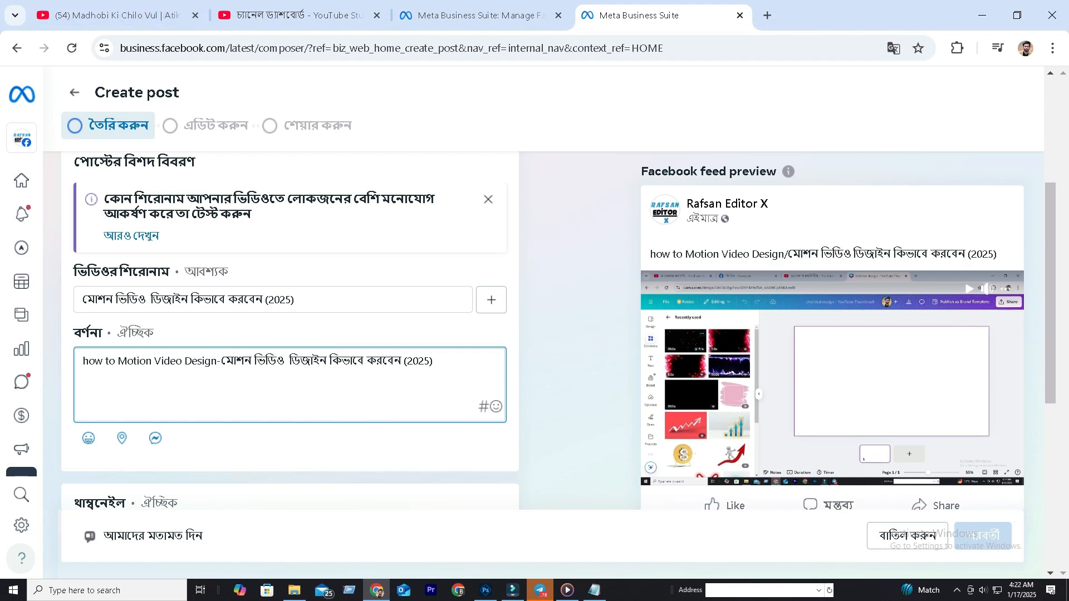
Step: Copy the hashtags from #MotionVideoDesign to #বাংলা_ভিডিও_ডিজাইন in the Notepad notes and return to the post in Chrome
scroll(289, 335, down, 1)
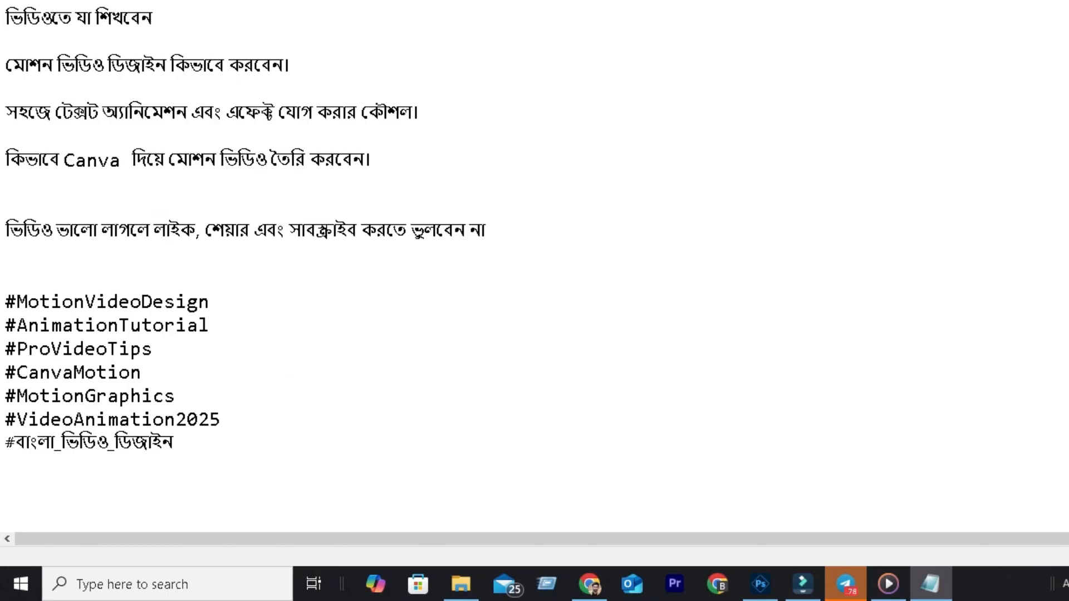
drag(5, 301, 174, 443)
right_click(69, 332)
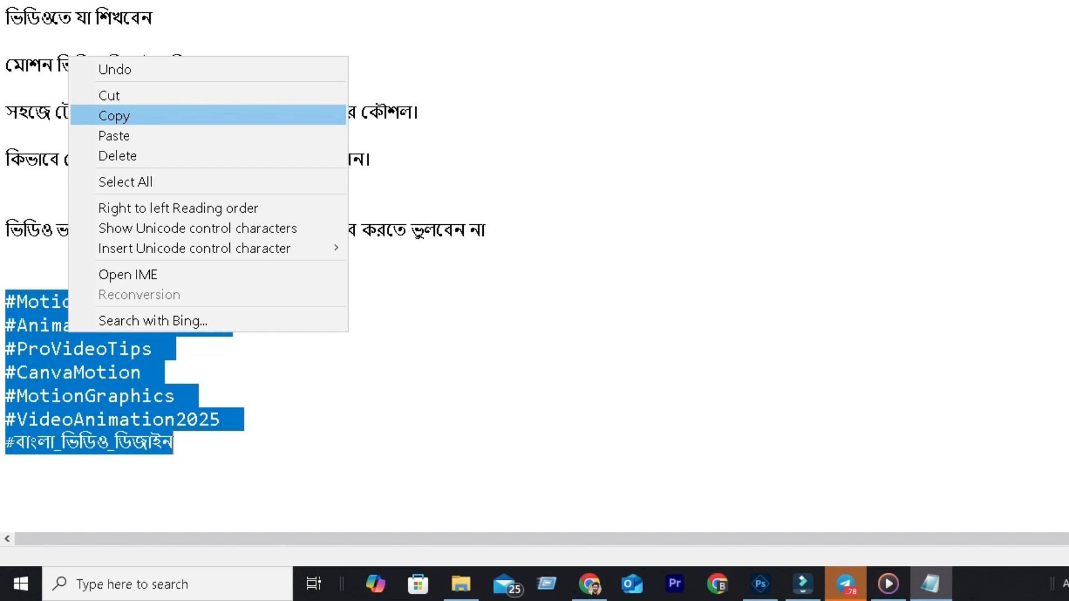
click(114, 116)
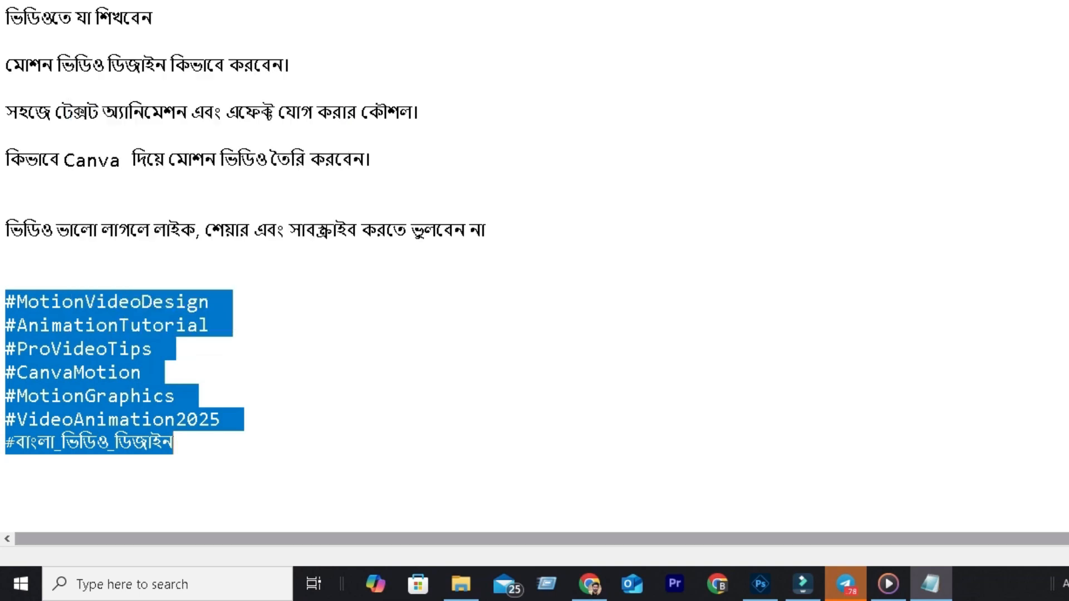
click(590, 584)
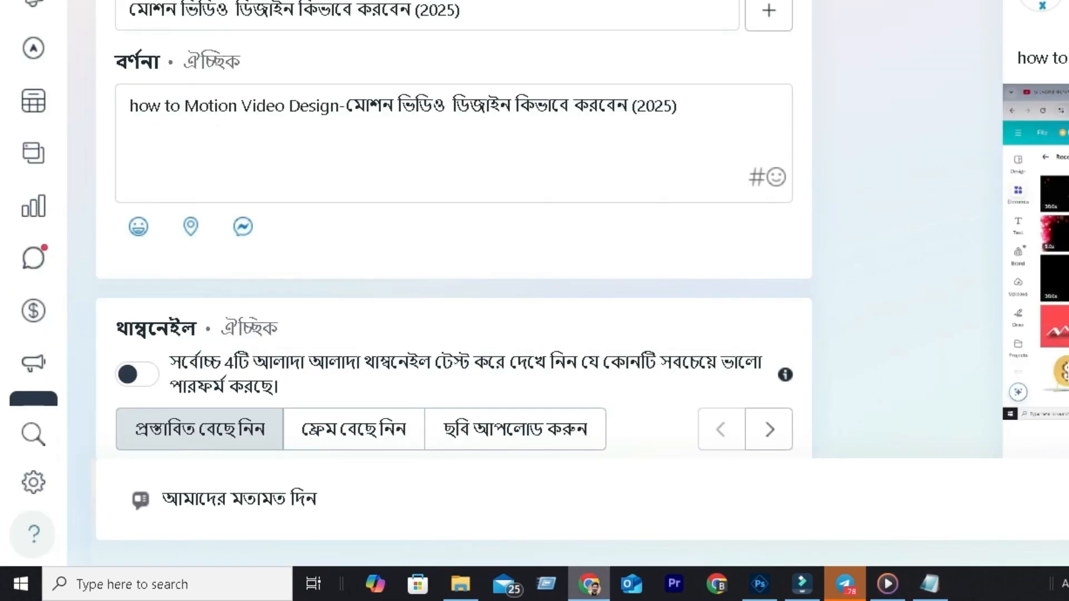
Step: Paste the copied hashtags below the title line in the video description
key(ctrl+v)
key(BackSpace)
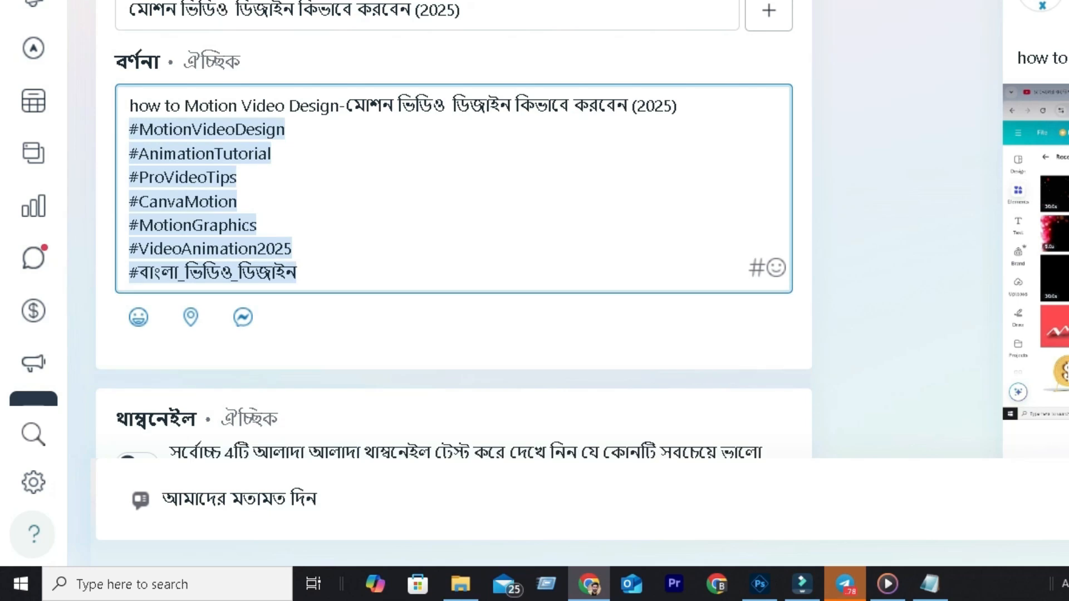
Step: Switch to the Notepad notes and copy "Canva motion design" from the tag list
scroll(454, 278, down, 7)
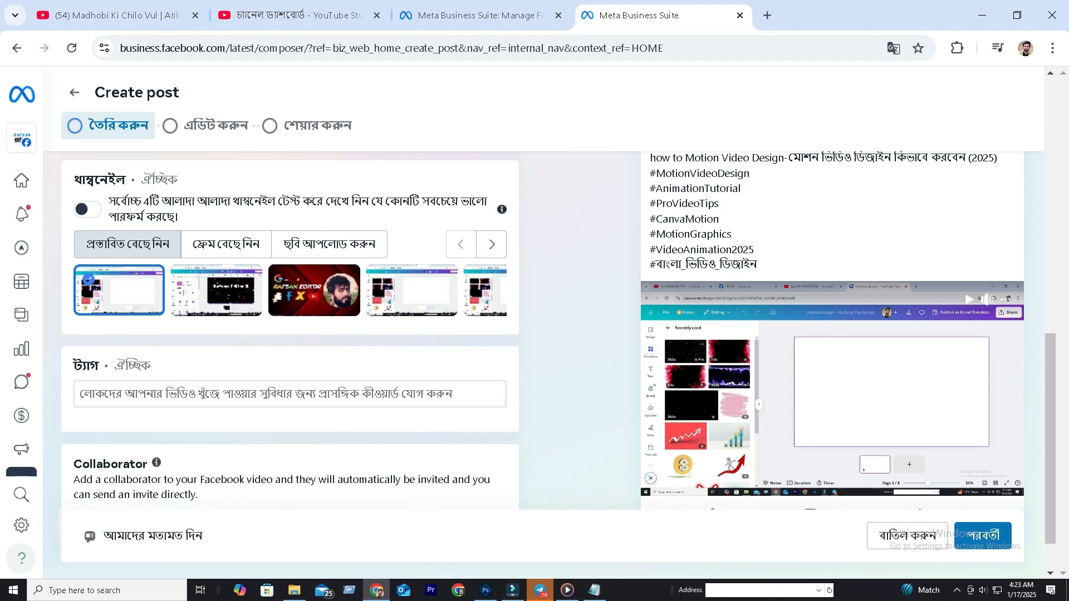
mouse_move(567, 590)
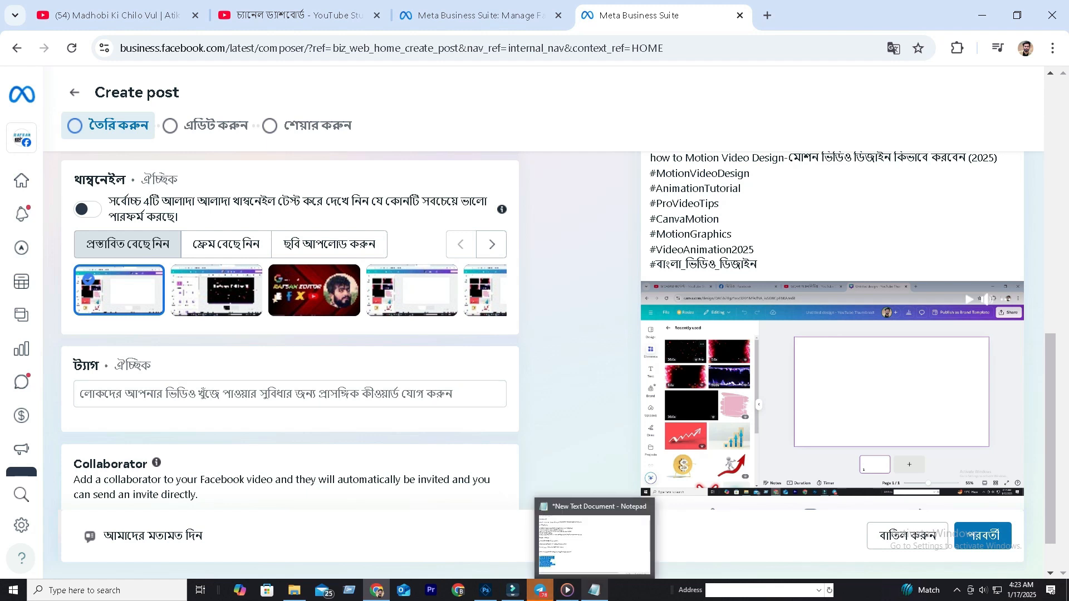
click(593, 591)
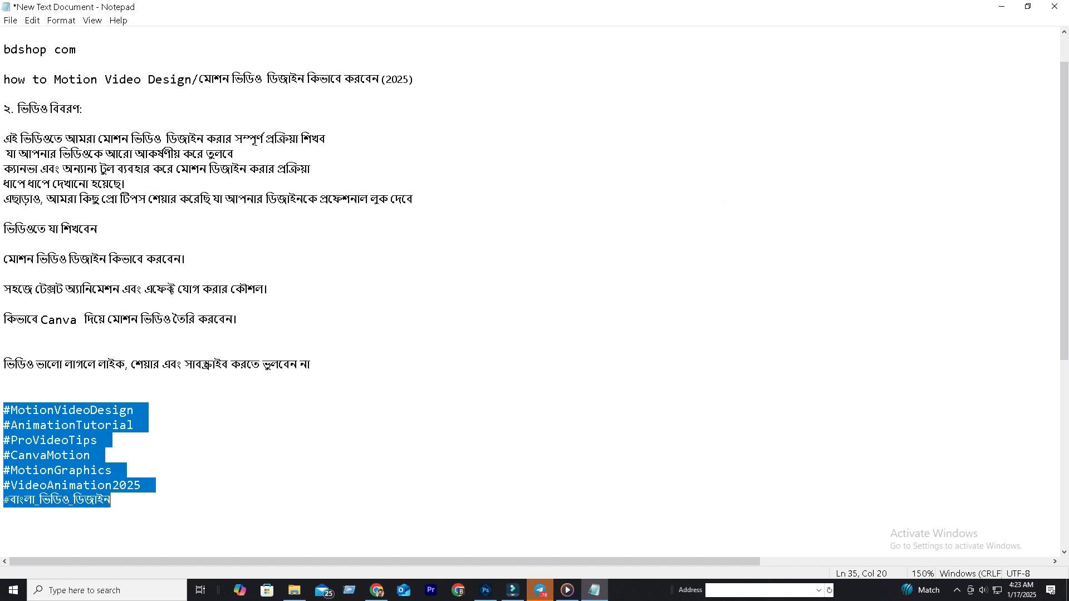
scroll(534, 290, down, 4)
drag(11, 425, 17, 425)
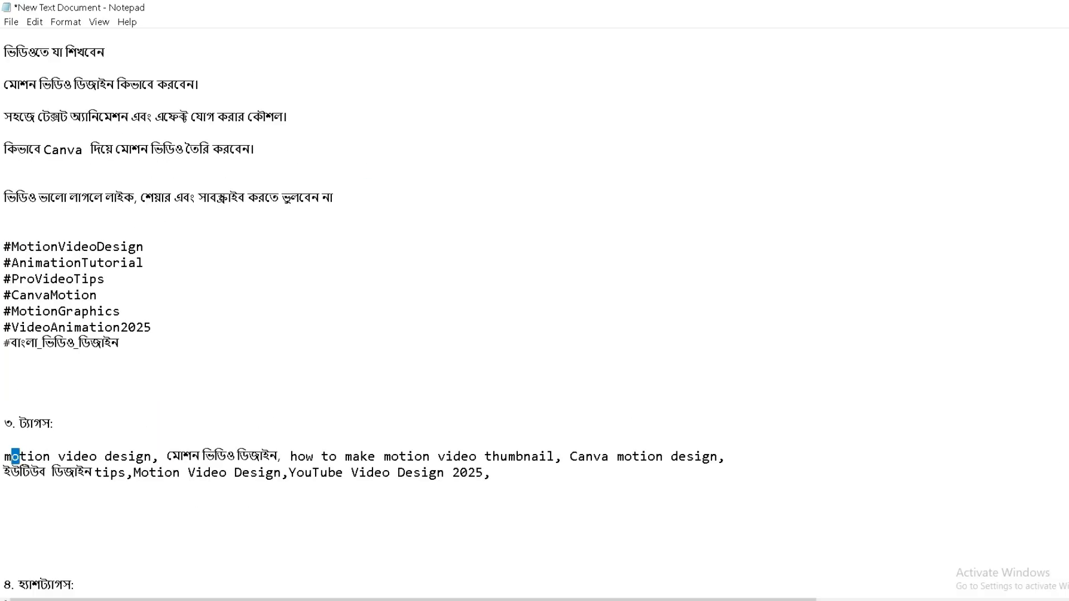
drag(569, 456, 717, 456)
right_click(690, 453)
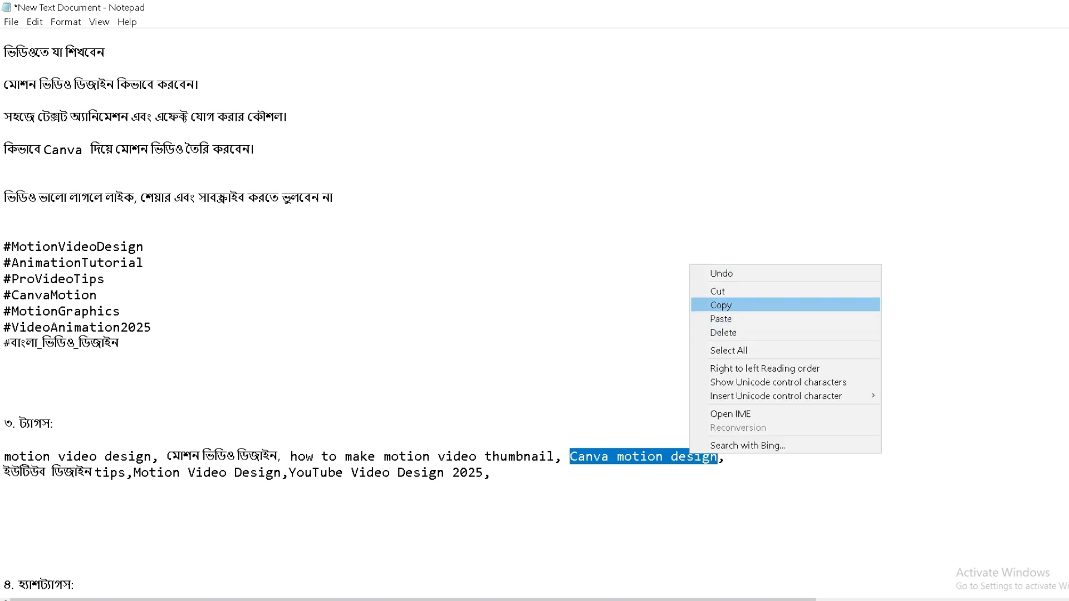
click(721, 305)
Step: Return to the post in Chrome and add the copied phrase "Canva motion design" as a video tag
key(alt+Tab)
right_click(152, 423)
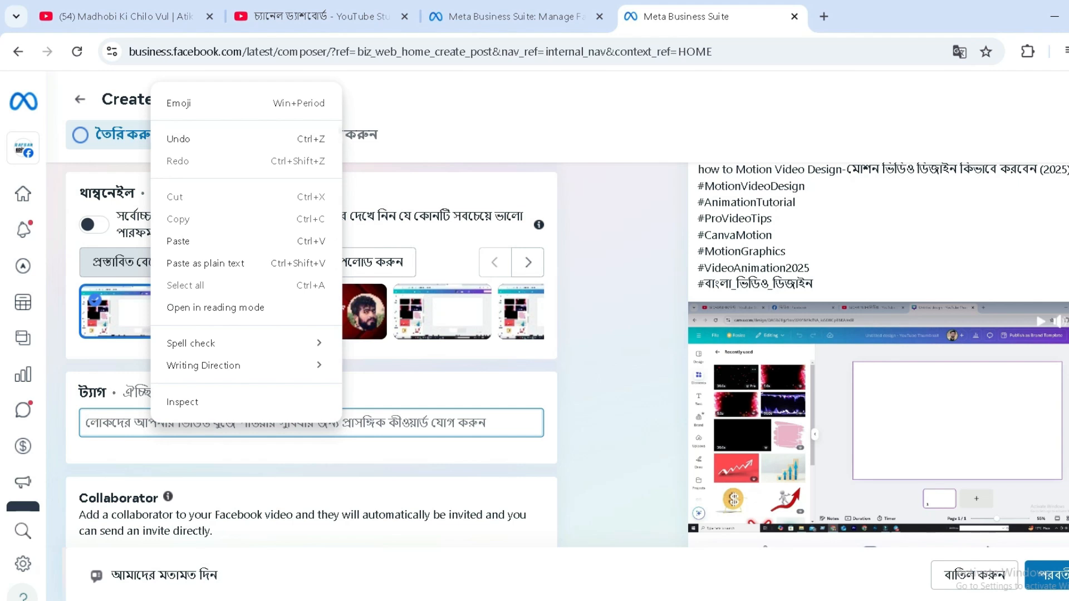
click(178, 241)
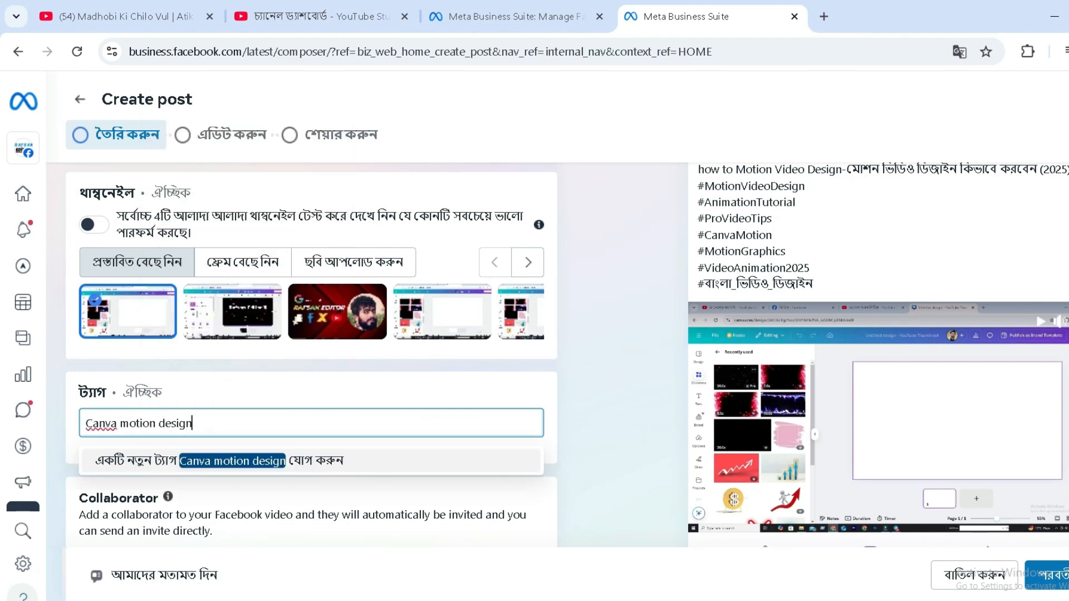
key(Return)
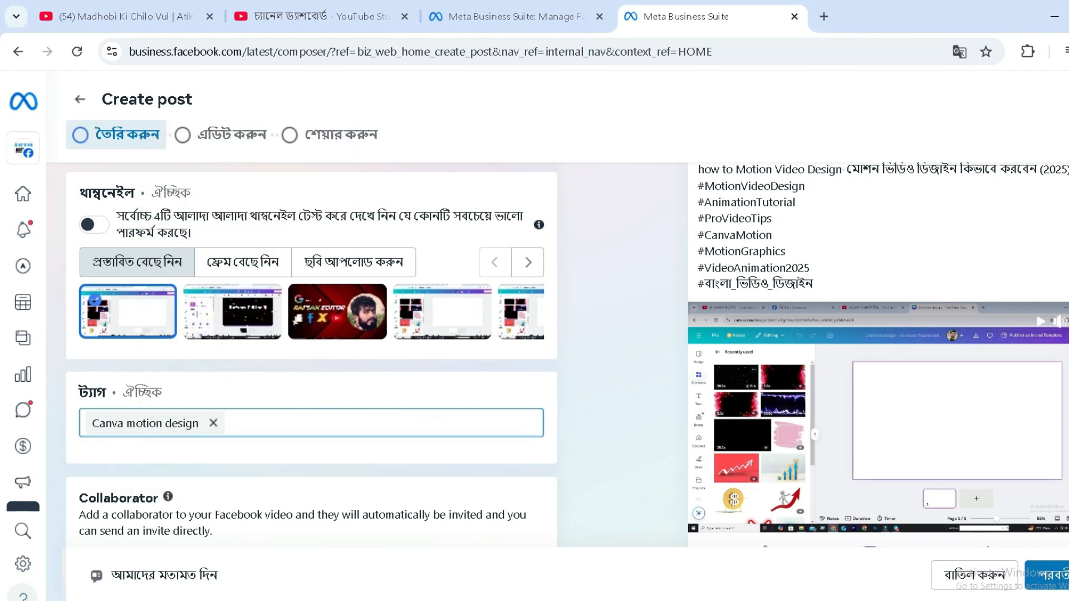
Step: Copy "motion video design" from the Notepad tag list and add it as a second tag on the post in Chrome
key(alt+Tab)
drag(4, 457, 151, 457)
right_click(138, 454)
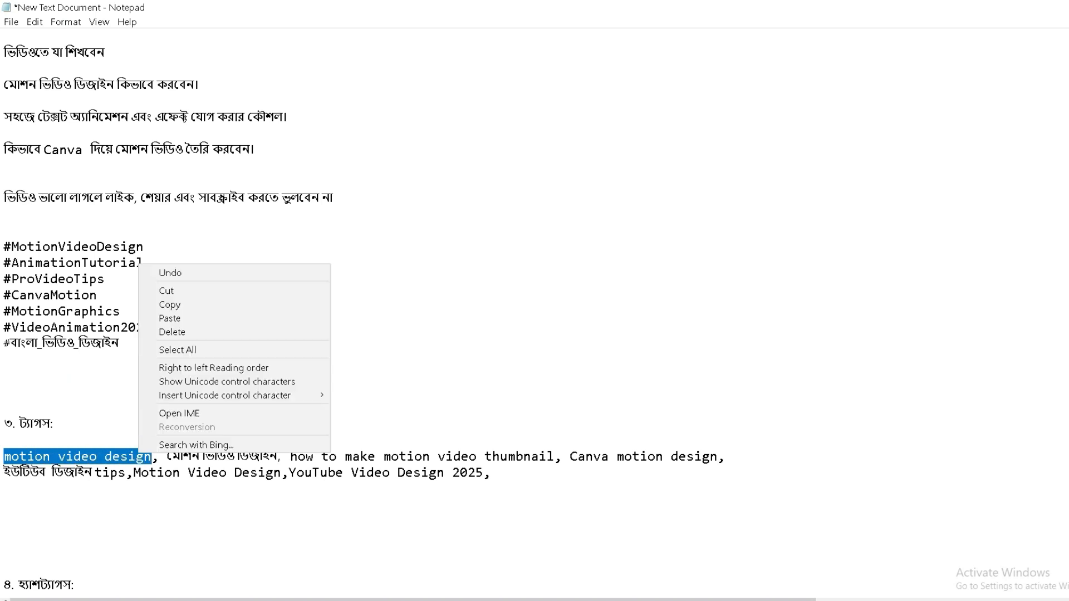
click(161, 304)
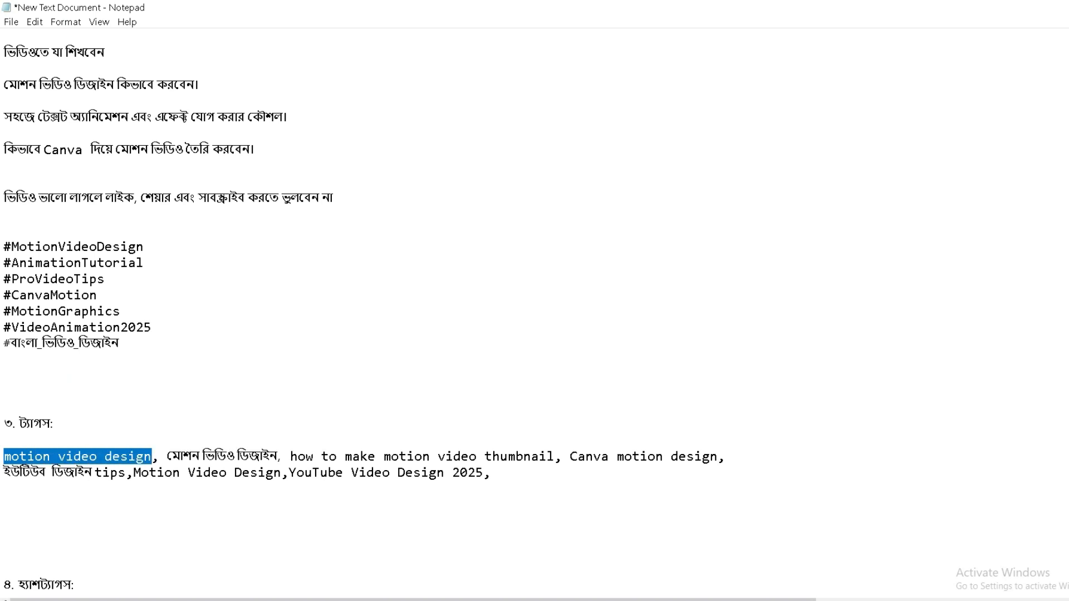
key(alt+Tab)
right_click(234, 423)
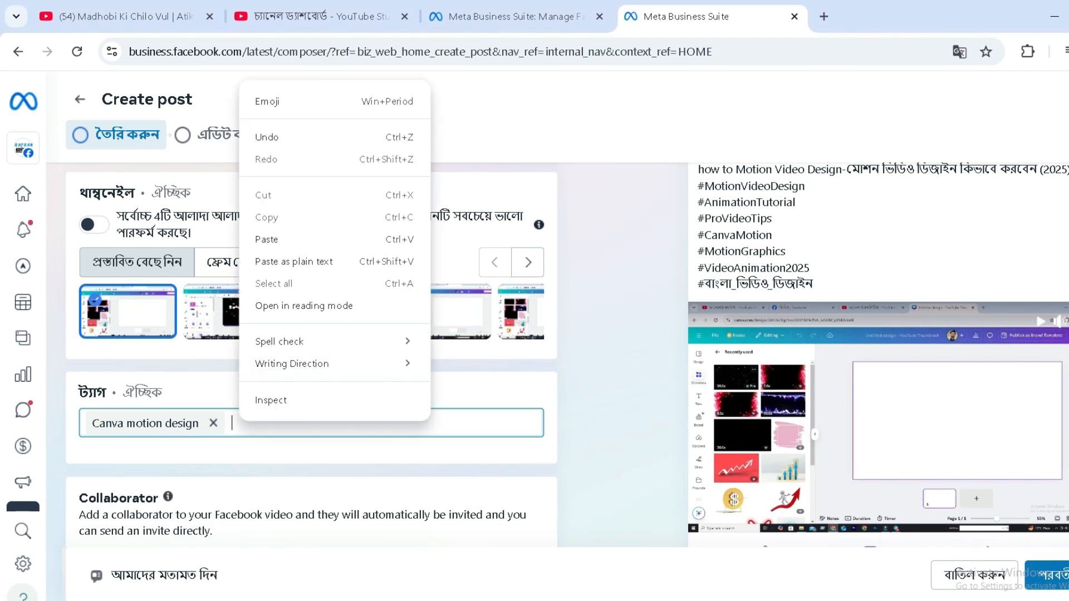
click(268, 261)
key(Return)
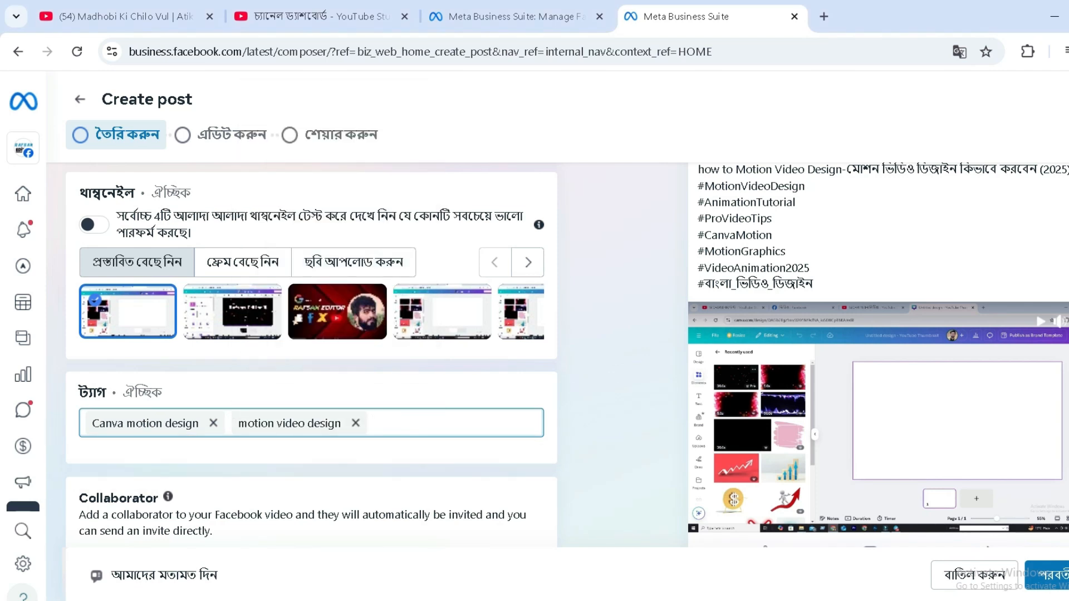
Step: Copy "মোশন ভিডিও ডিজাইন" from the Notepad tag list and add it as a third tag on the post in Chrome
key(alt+Tab)
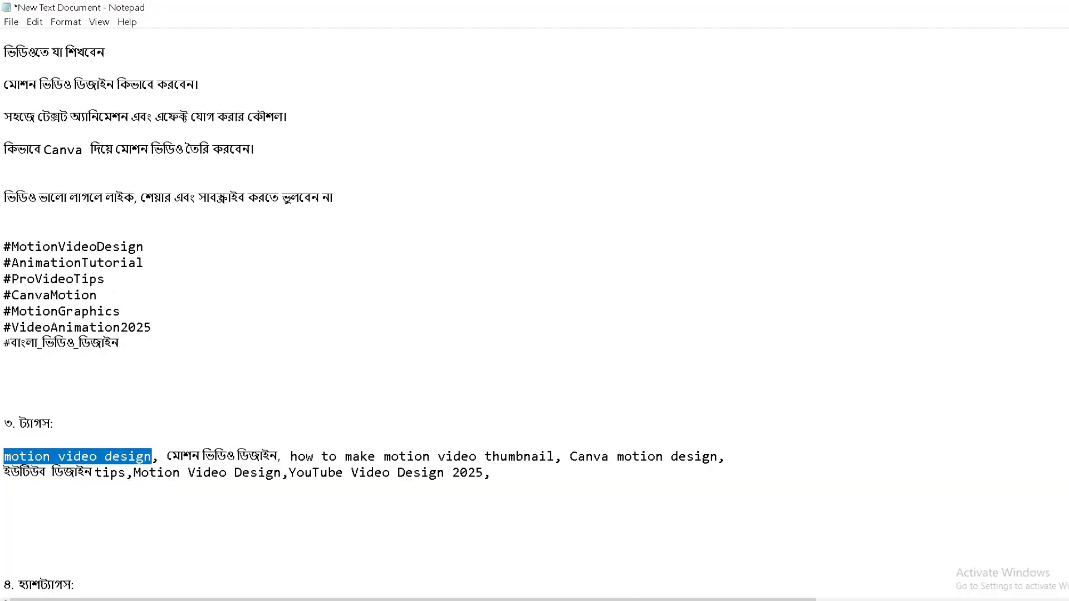
key(alt+Tab)
key(ctrl+v)
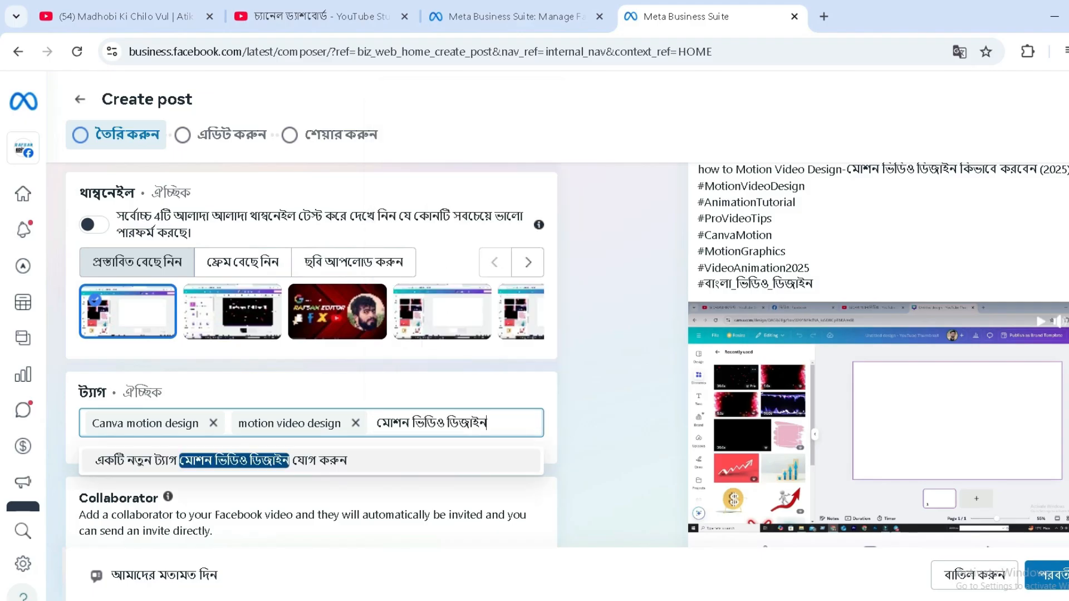
key(Return)
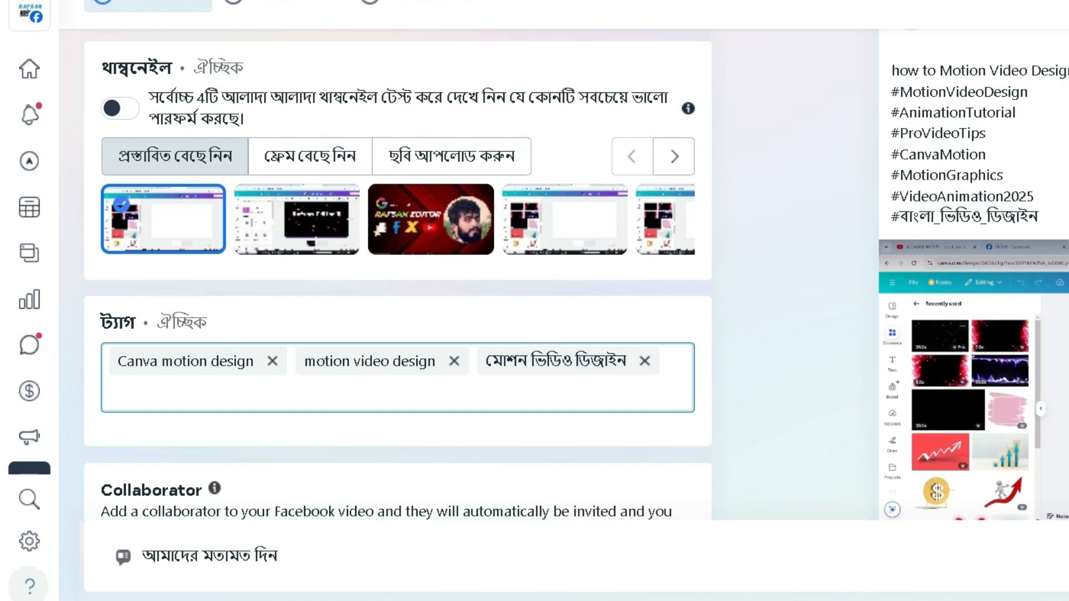
Step: Upload the image "মোশন ভিডিও (3)" from the Desktop as the video's custom thumbnail
scroll(398, 278, up, 3)
scroll(397, 335, down, 2)
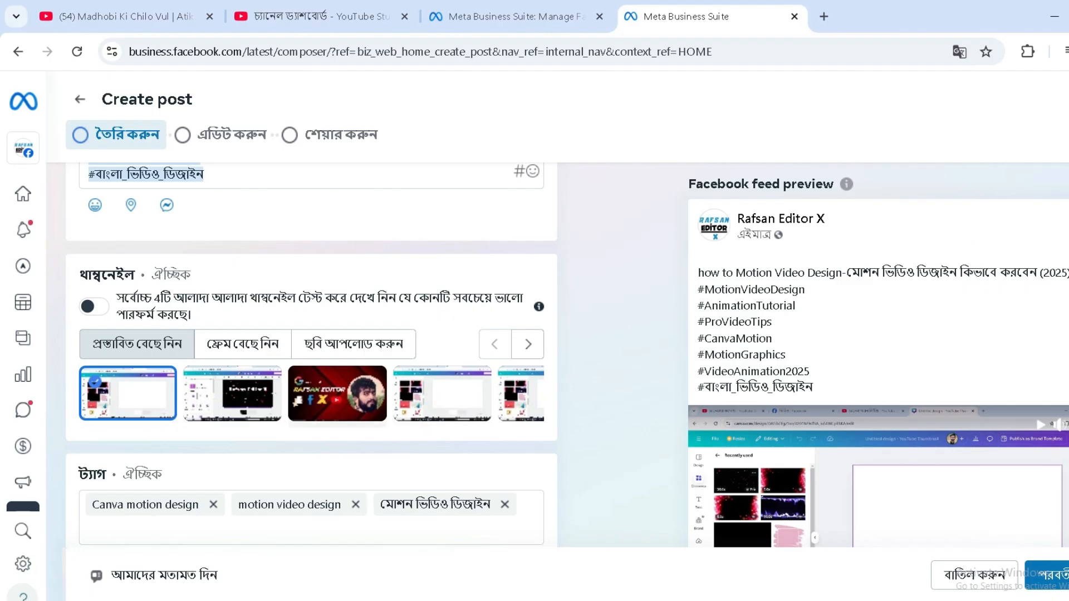
click(353, 344)
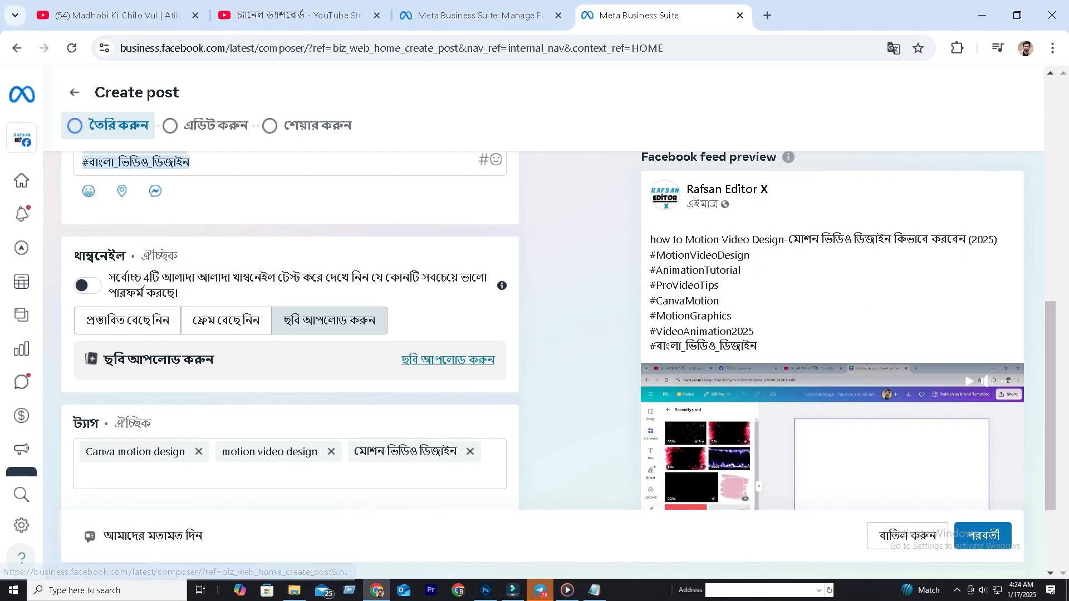
click(448, 360)
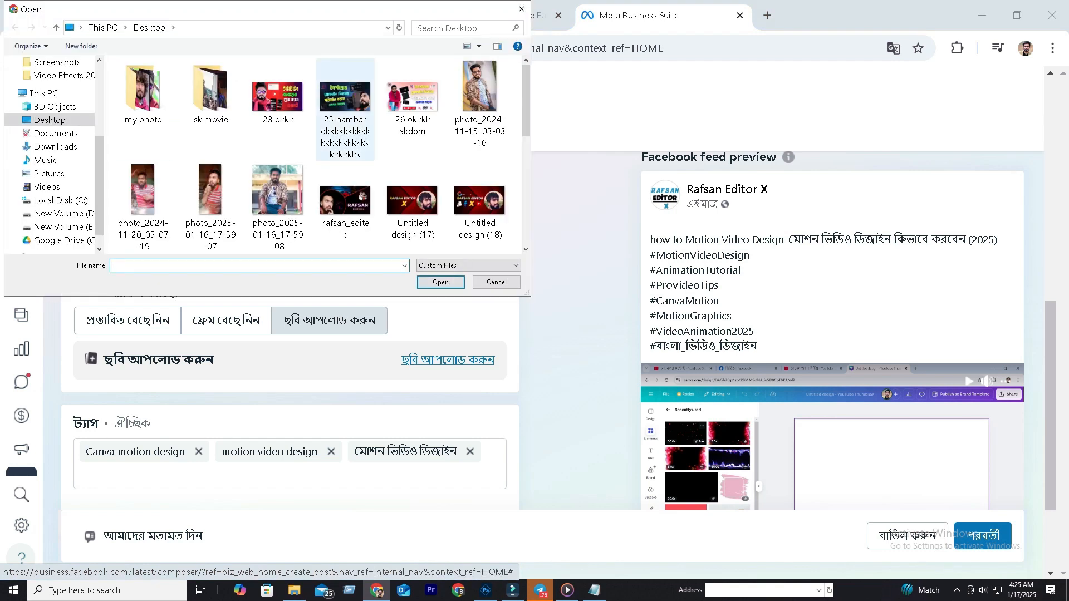
scroll(413, 112, down, 8)
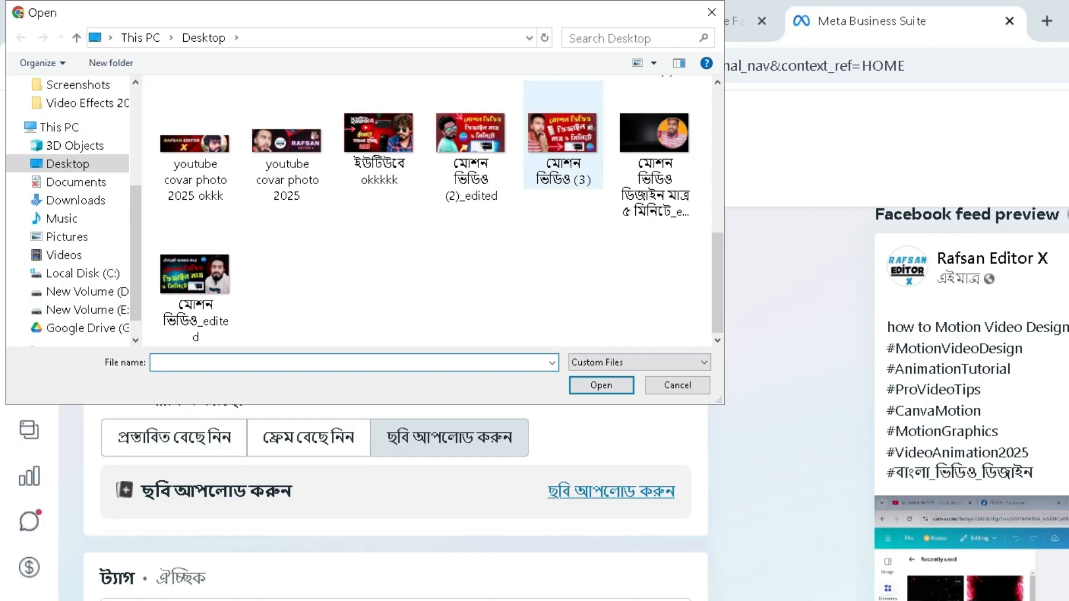
click(412, 109)
click(601, 385)
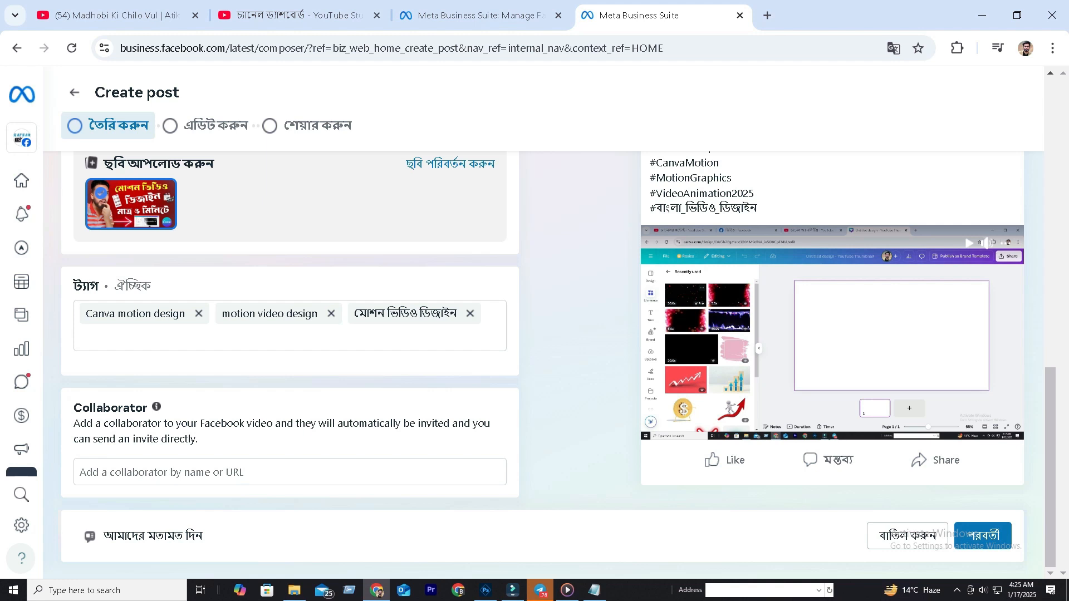
Step: Advance the post through the edit stage to the share stage, closing the error dialog on the way
click(983, 536)
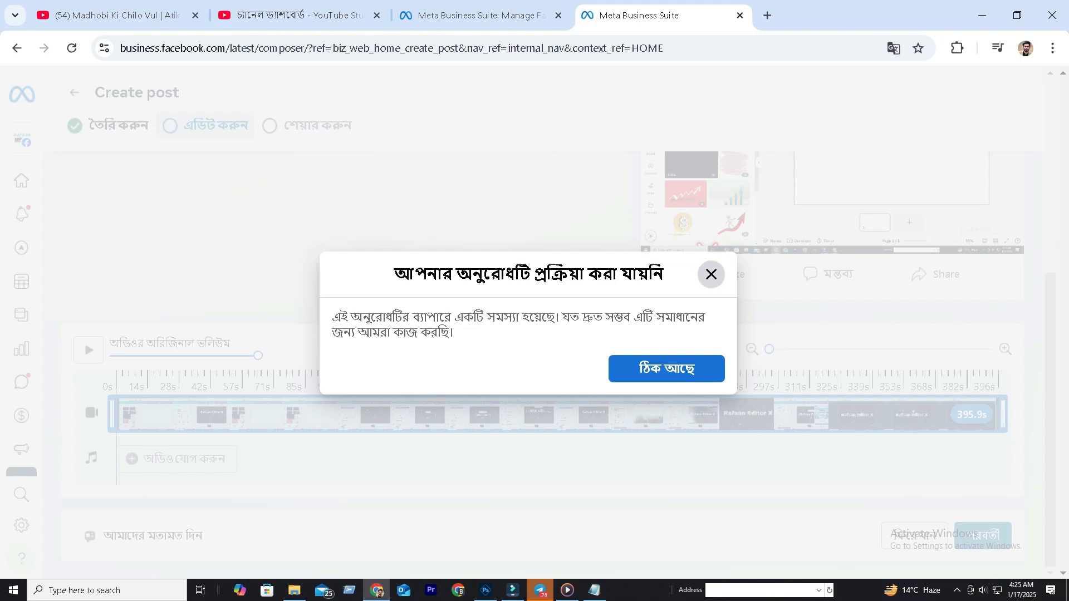
click(711, 275)
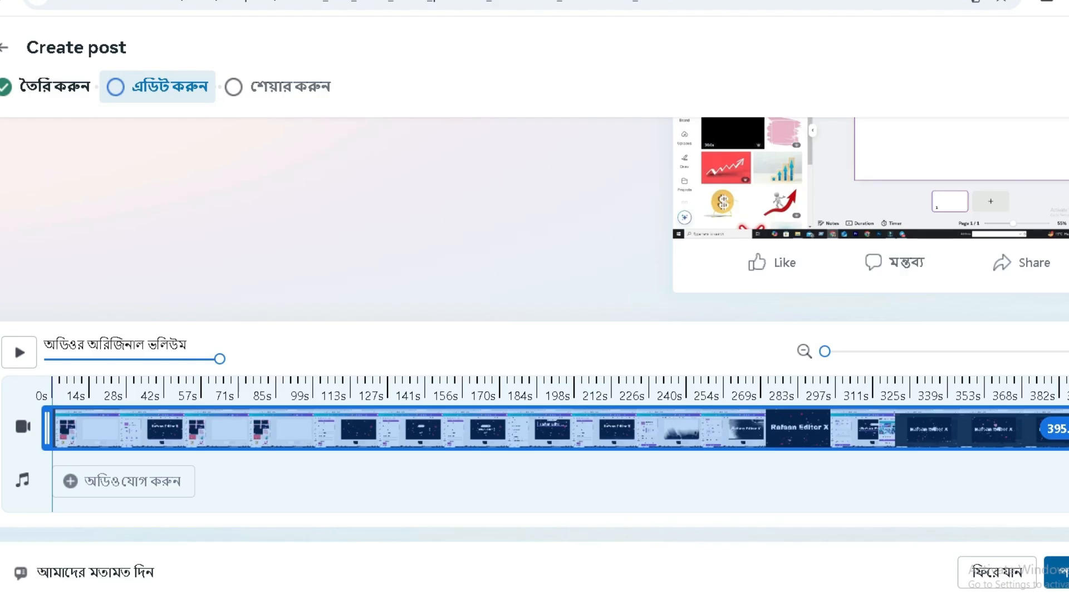
click(1056, 571)
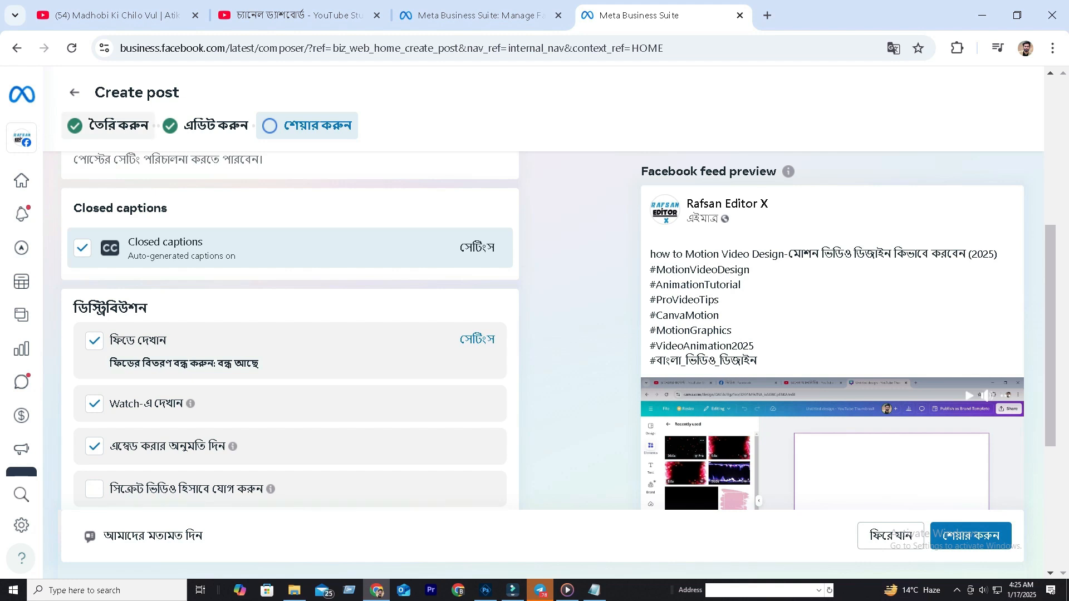
Step: Enable adding the video to a playlist and choose the playlist "Motion Video Editing 2025"
drag(228, 126, 88, 126)
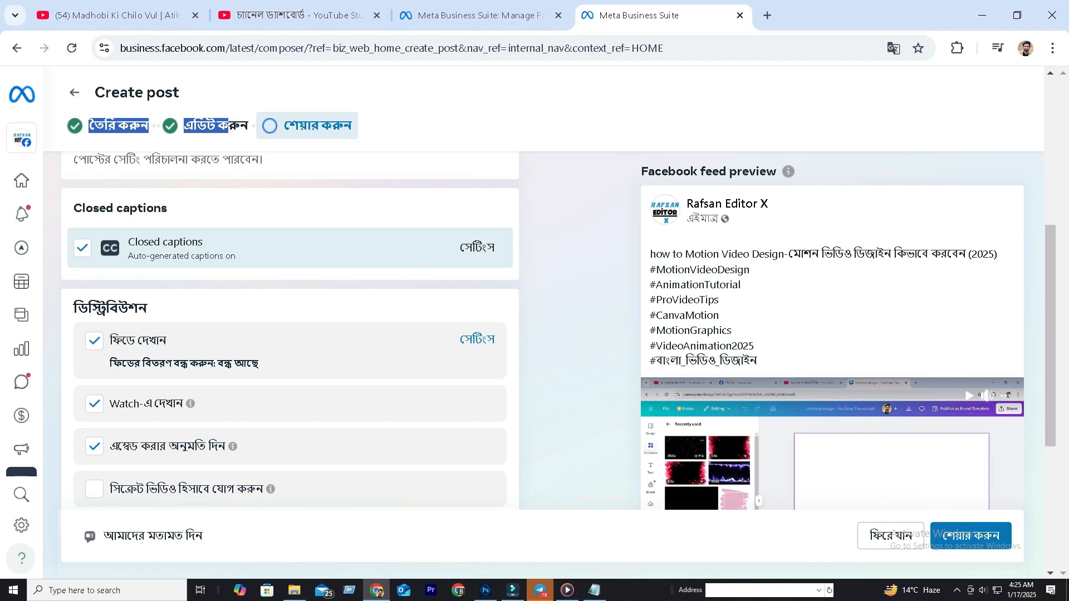
scroll(289, 334, up, 3)
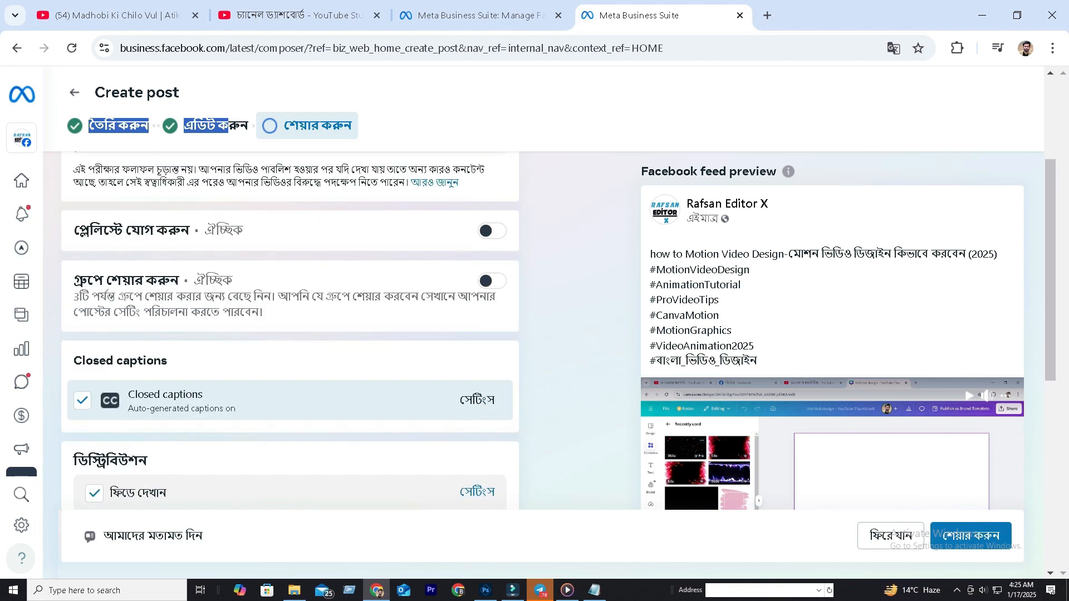
click(492, 231)
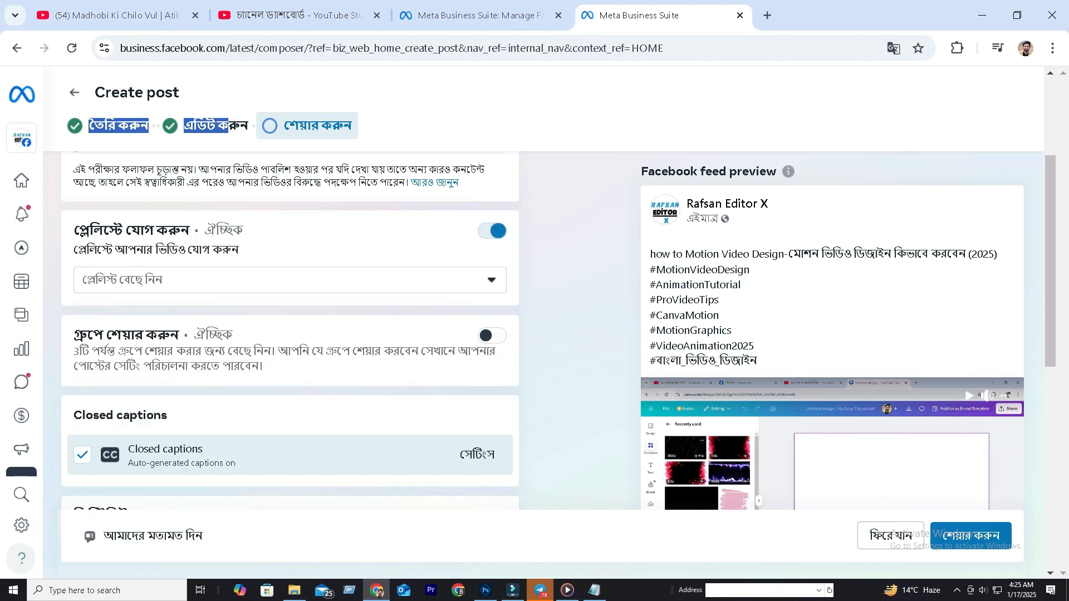
click(289, 279)
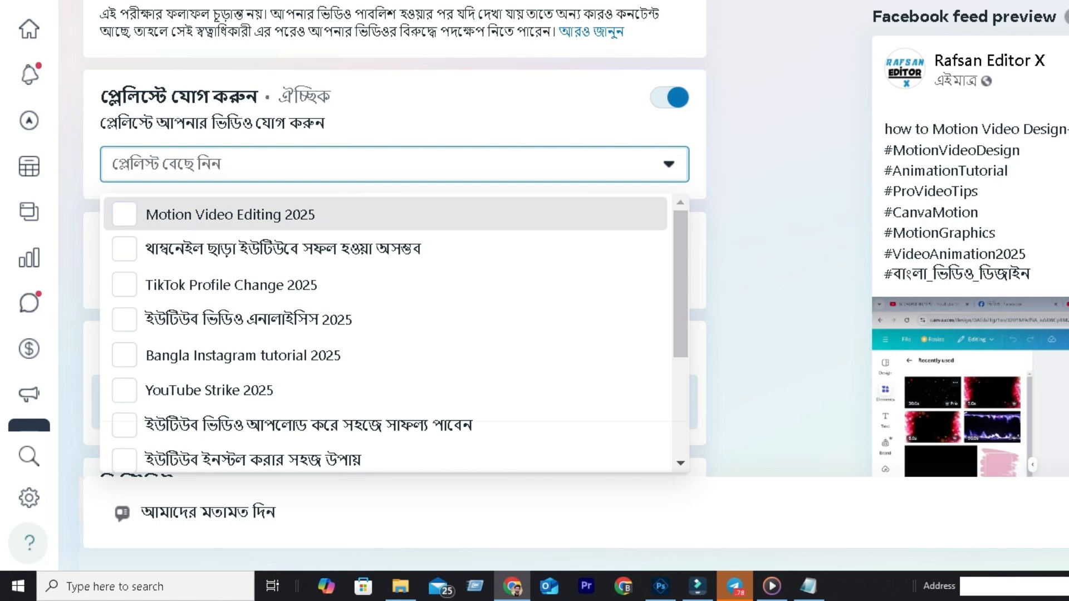
click(223, 215)
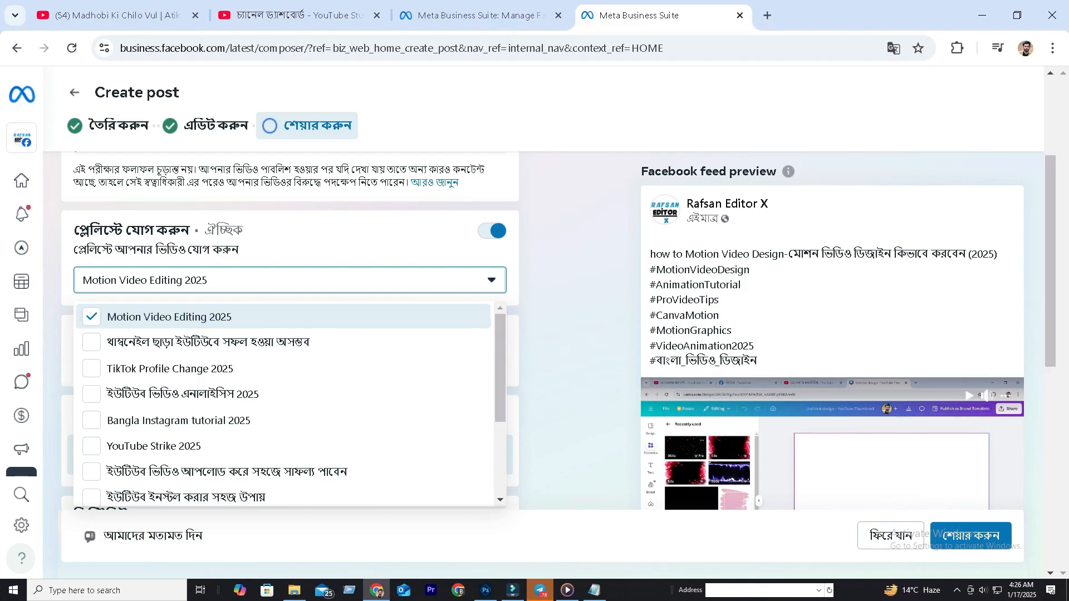
click(782, 256)
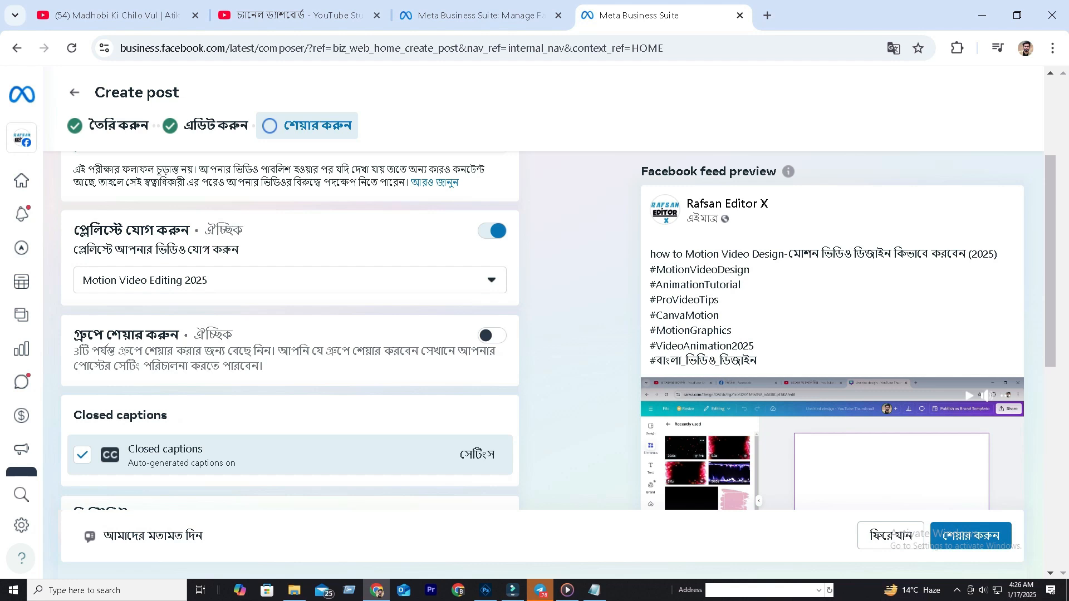
drag(87, 250, 222, 249)
click(222, 250)
Step: Switch the post from immediate sharing to scheduled publishing and set the time to 08:00 AM
scroll(290, 334, down, 4)
scroll(290, 334, down, 5)
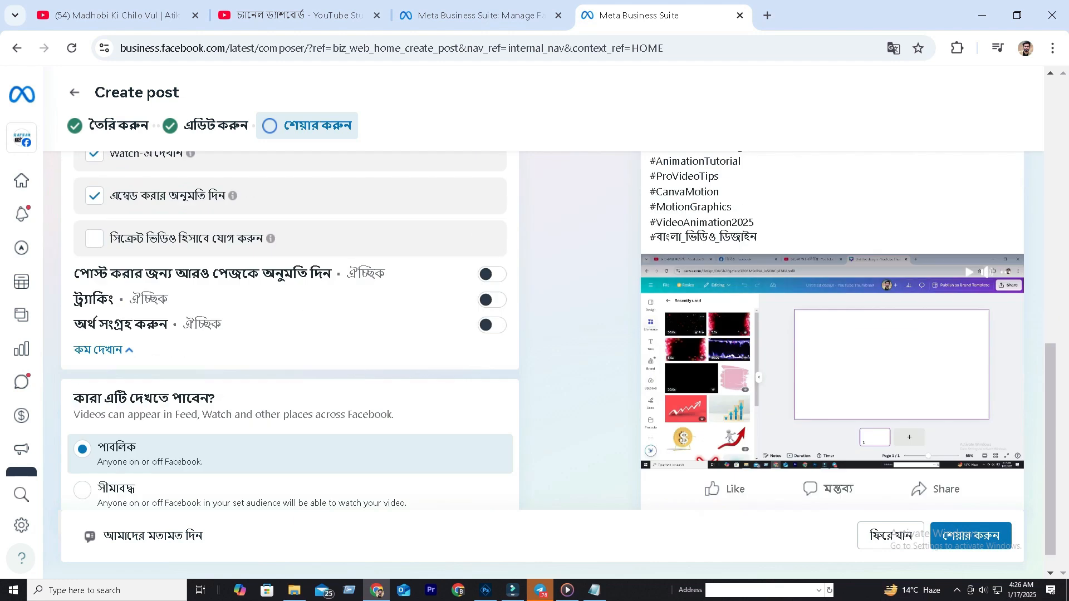
scroll(290, 334, up, 15)
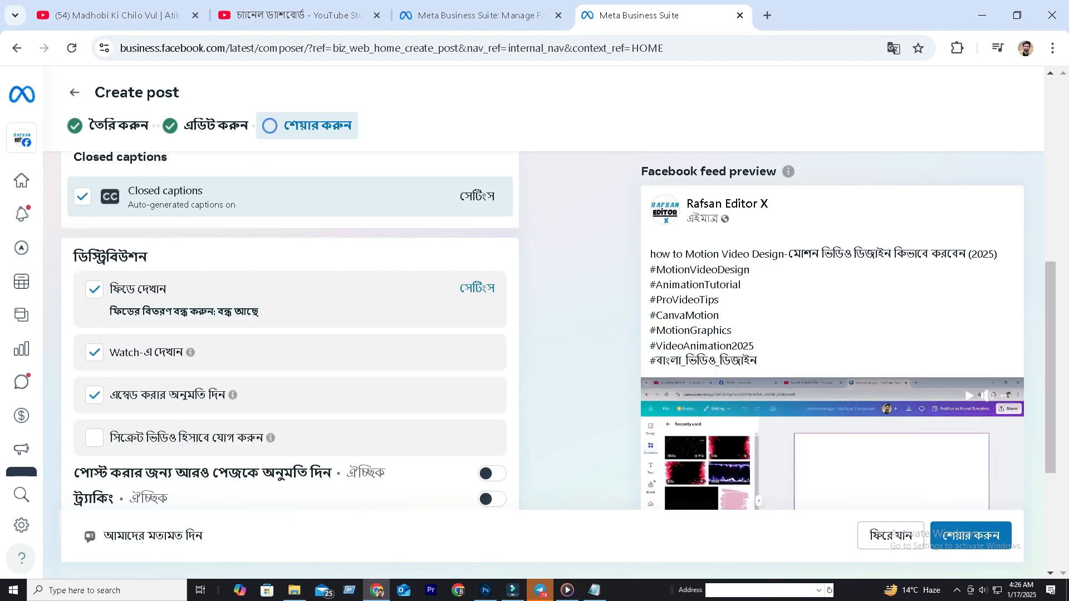
scroll(290, 334, down, 1)
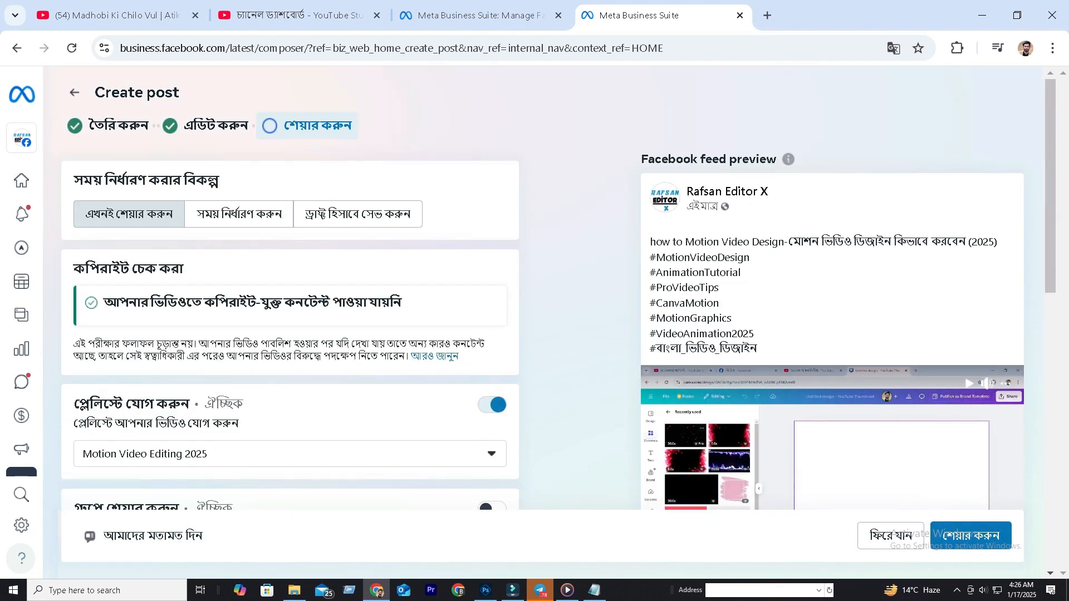
click(239, 214)
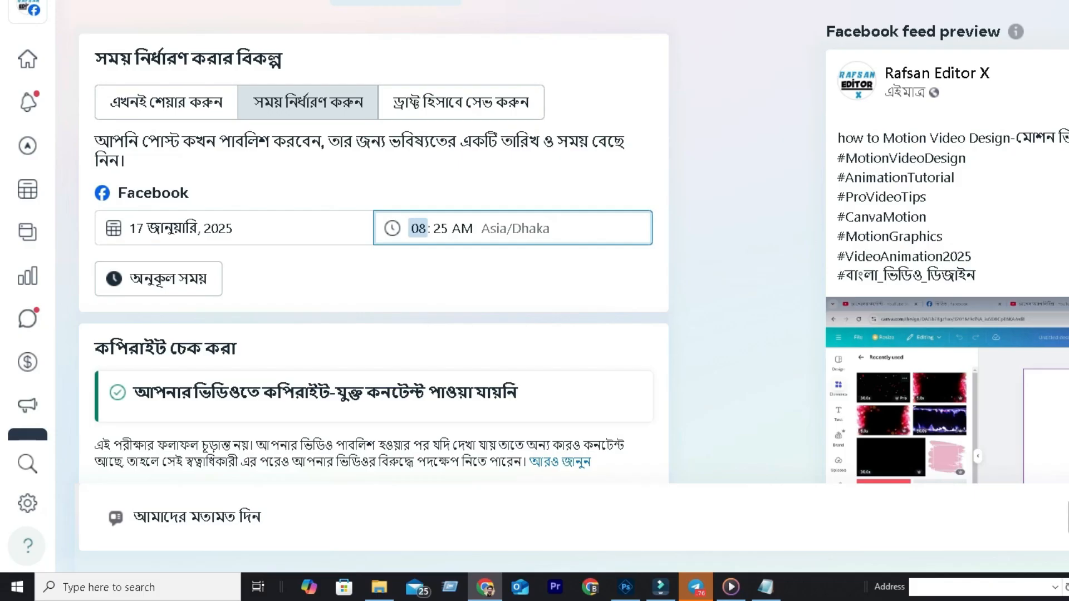
click(440, 229)
text(00)
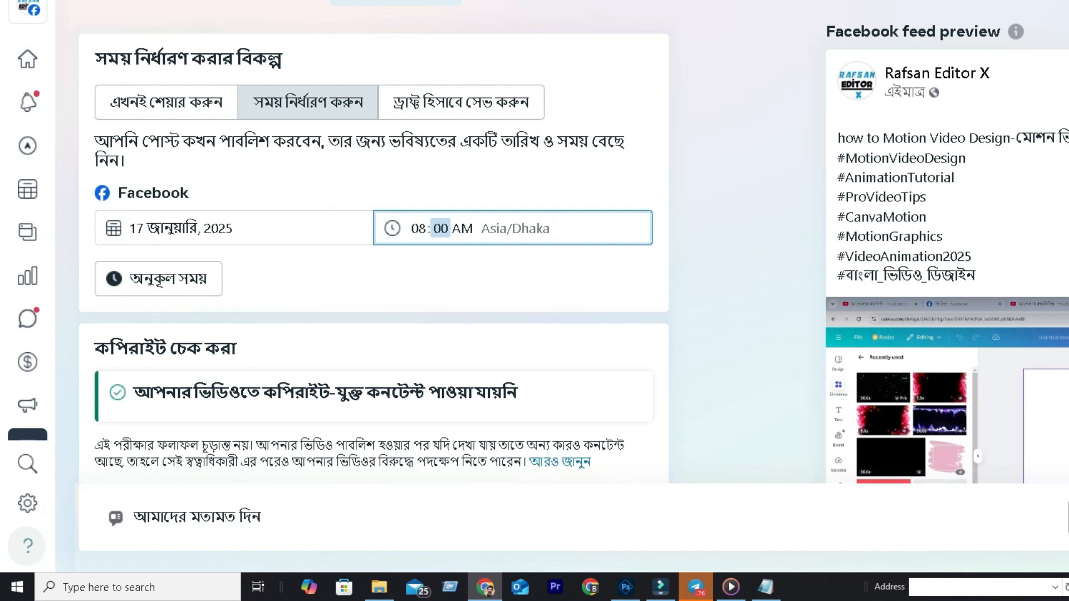
Step: Set the scheduled publishing time to 08:00 PM, review the share settings, and schedule the video post
click(462, 228)
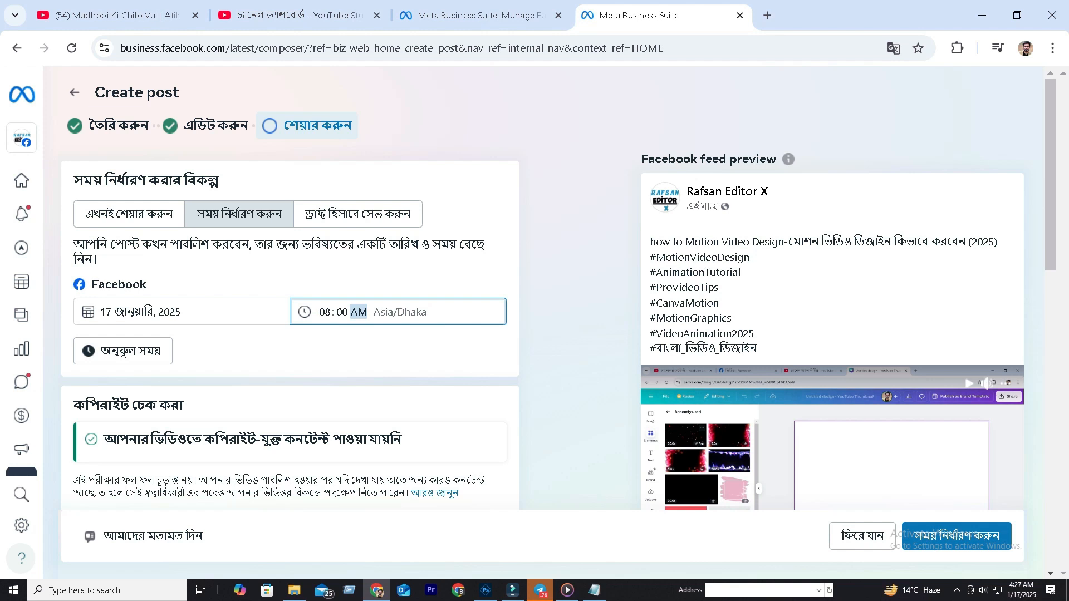
key(p)
scroll(549, 289, down, 1)
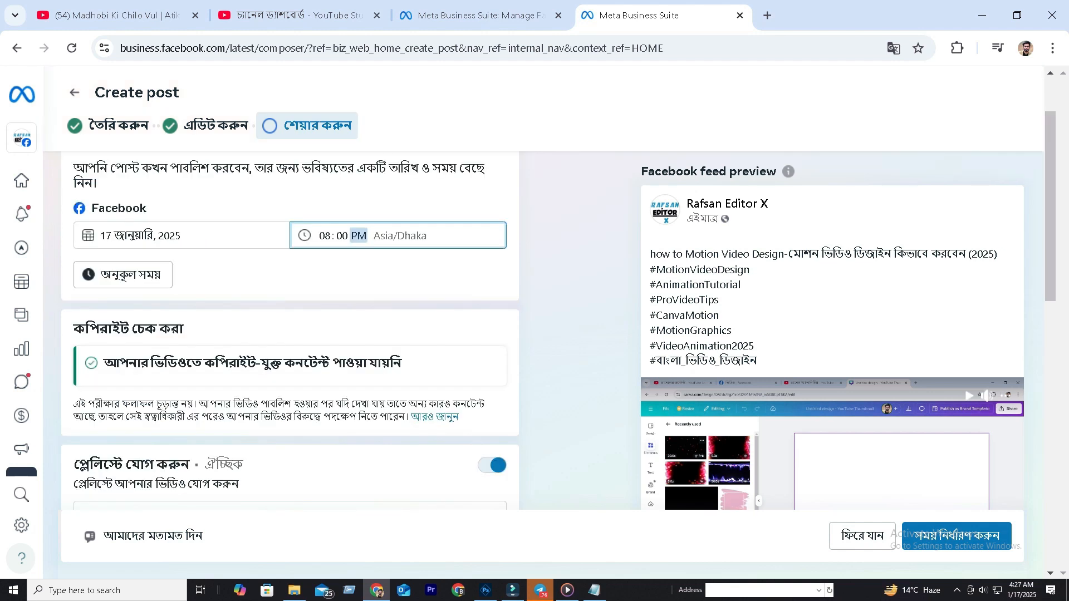
scroll(290, 334, down, 1)
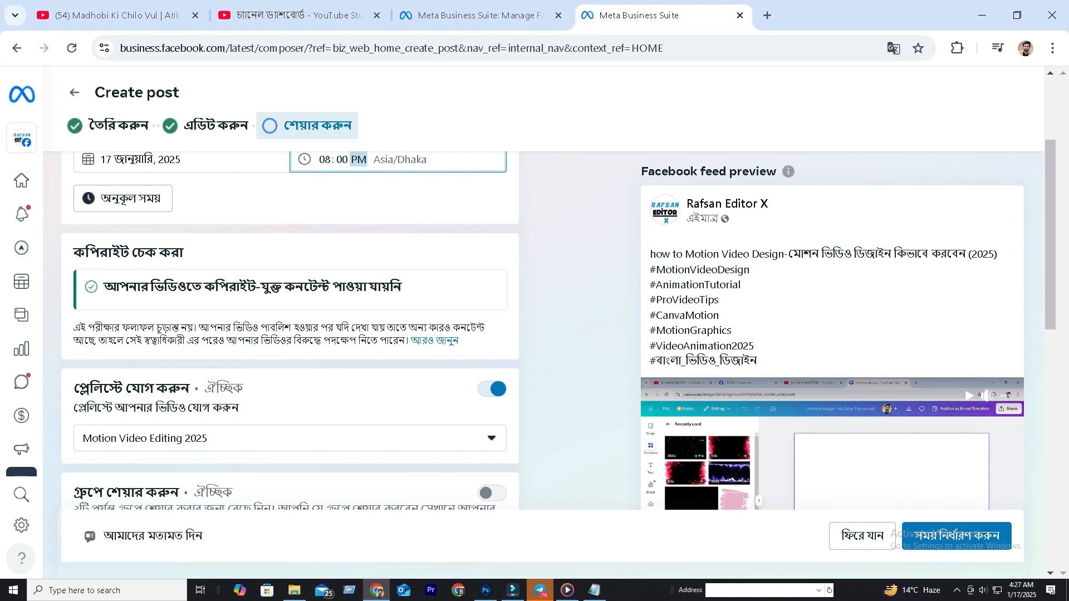
scroll(289, 335, up, 2)
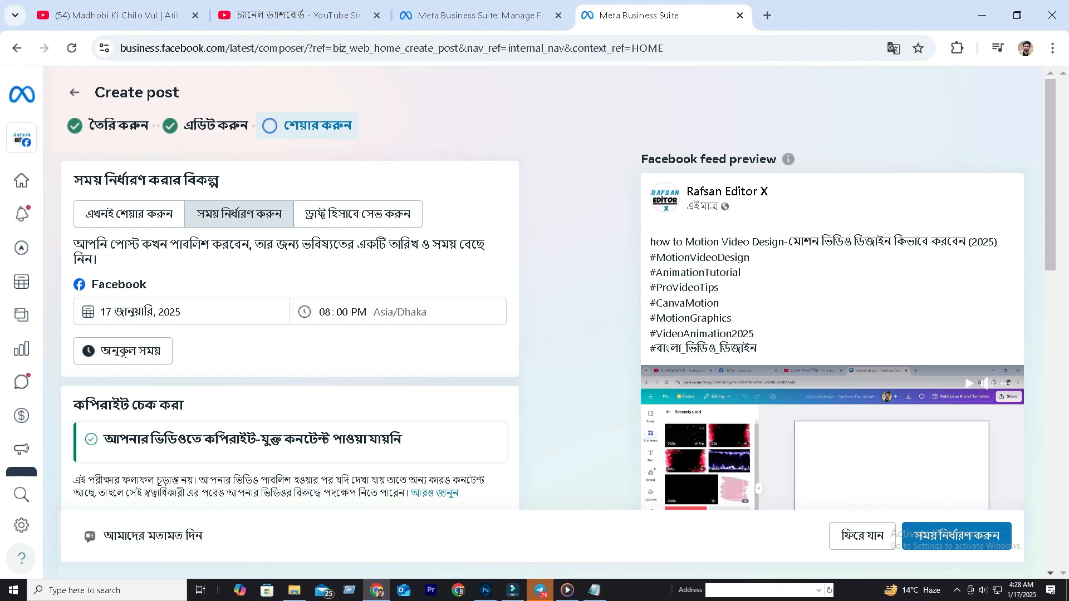
click(956, 536)
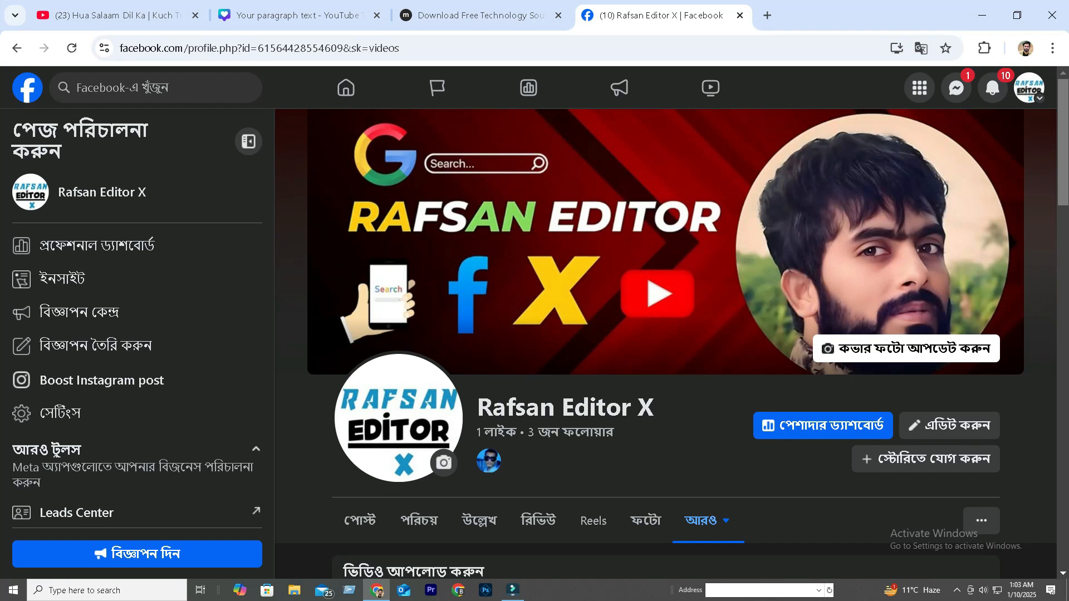
Step: Look through the playlists and uploaded videos on the Facebook page's videos section, checking their titles and thumbnails
scroll(666, 334, down, 10)
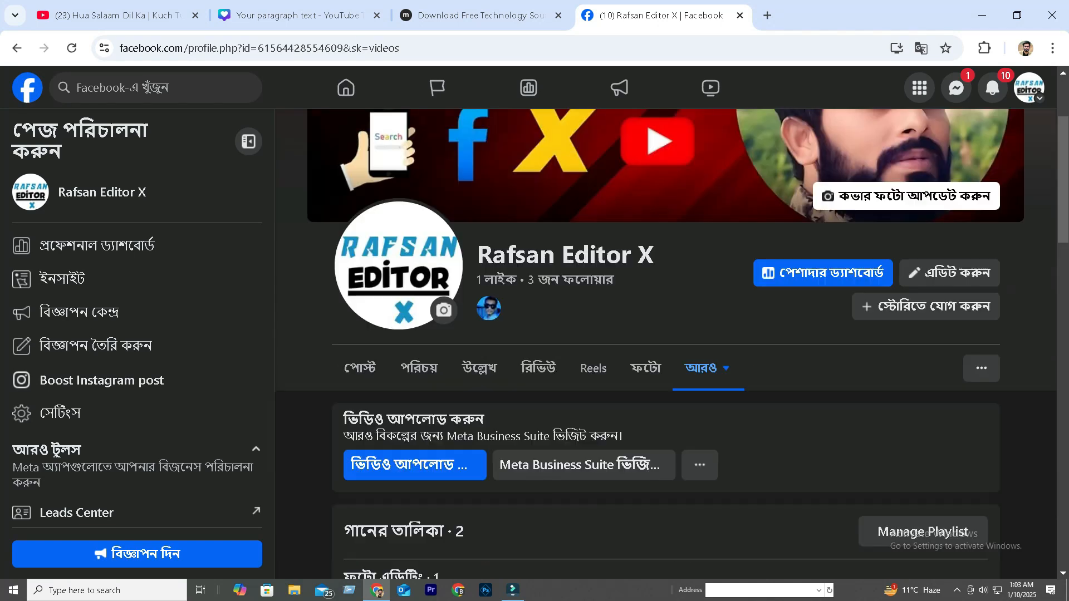
scroll(666, 334, down, 10)
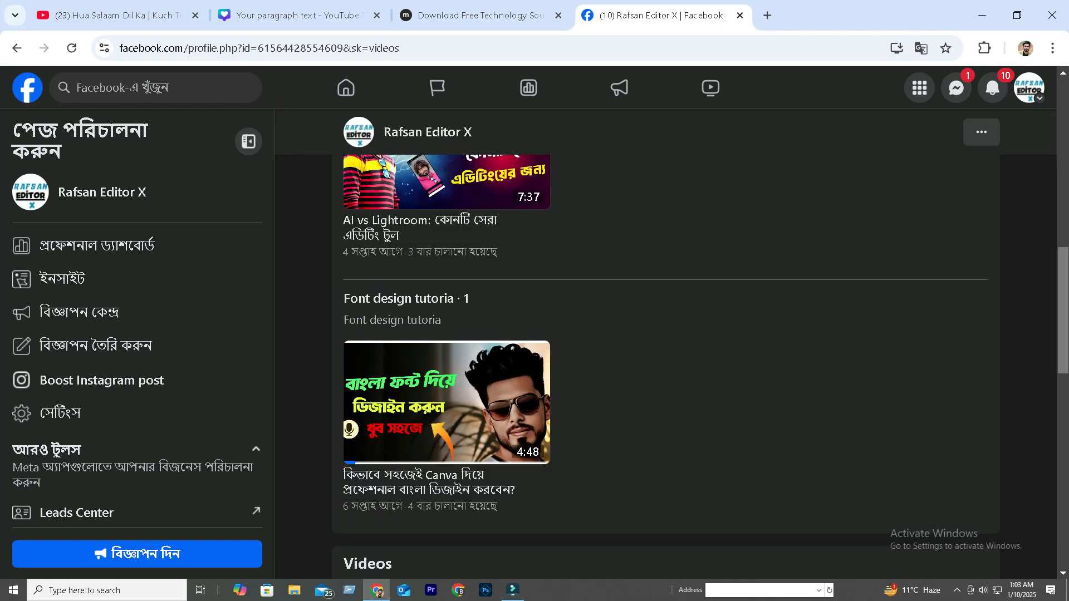
scroll(666, 334, down, 4)
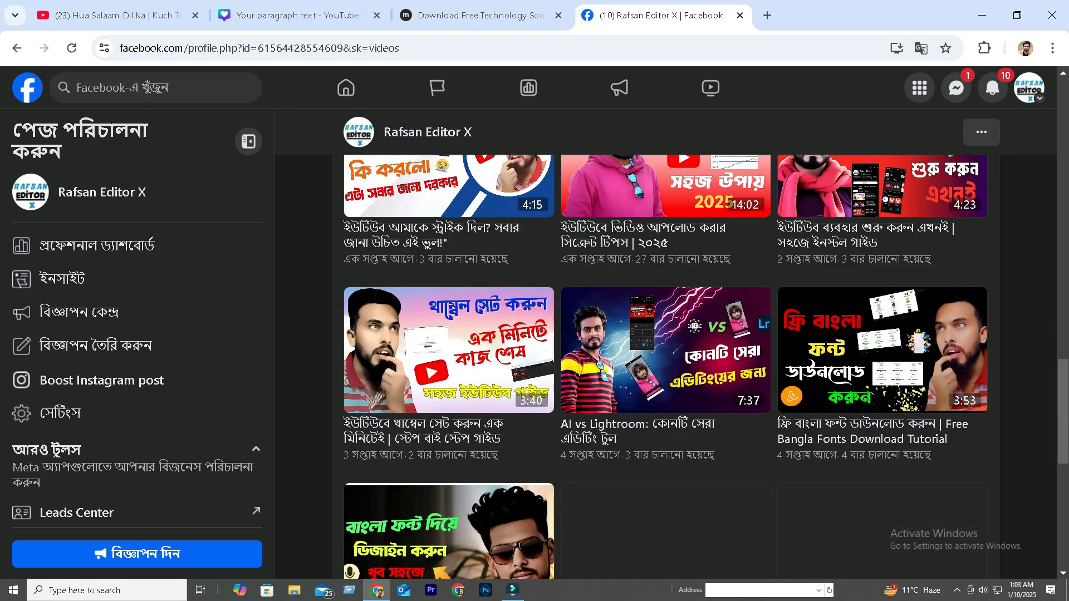
scroll(665, 334, up, 9)
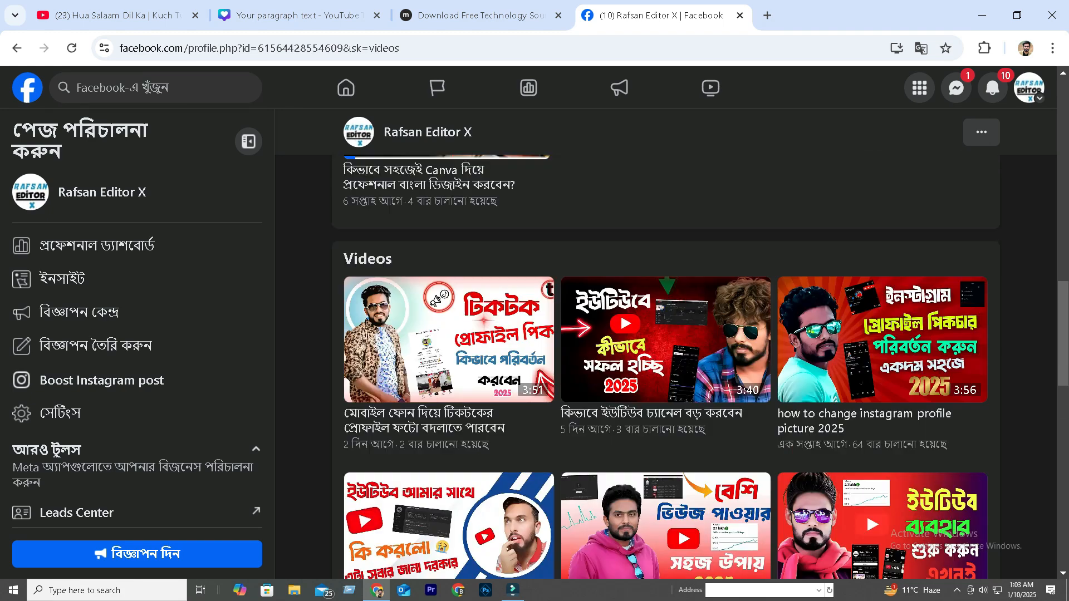
scroll(666, 367, down, 4)
scroll(666, 368, down, 15)
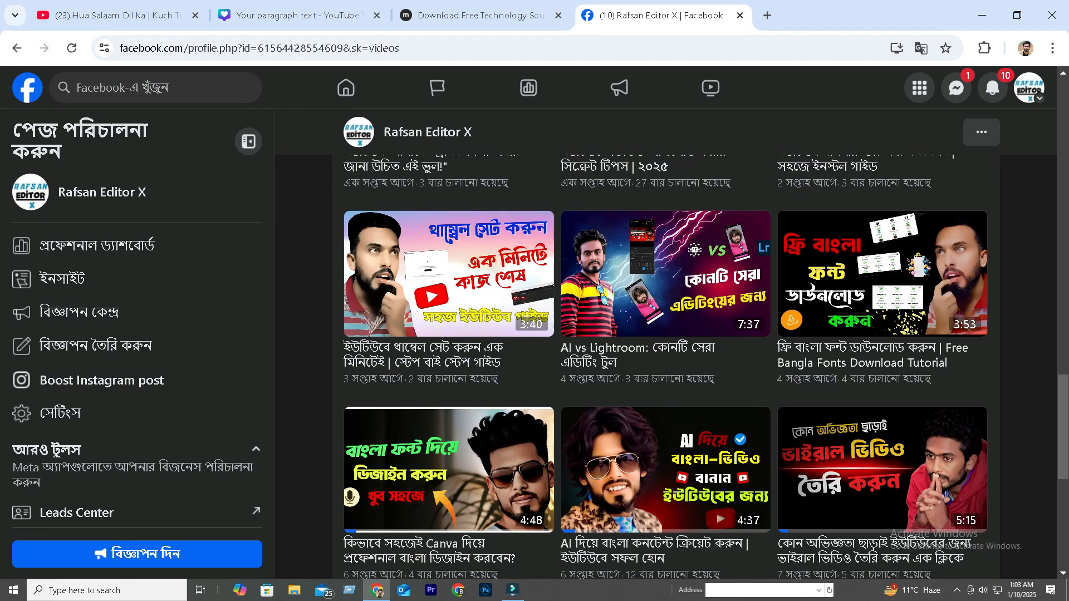
scroll(666, 367, up, 7)
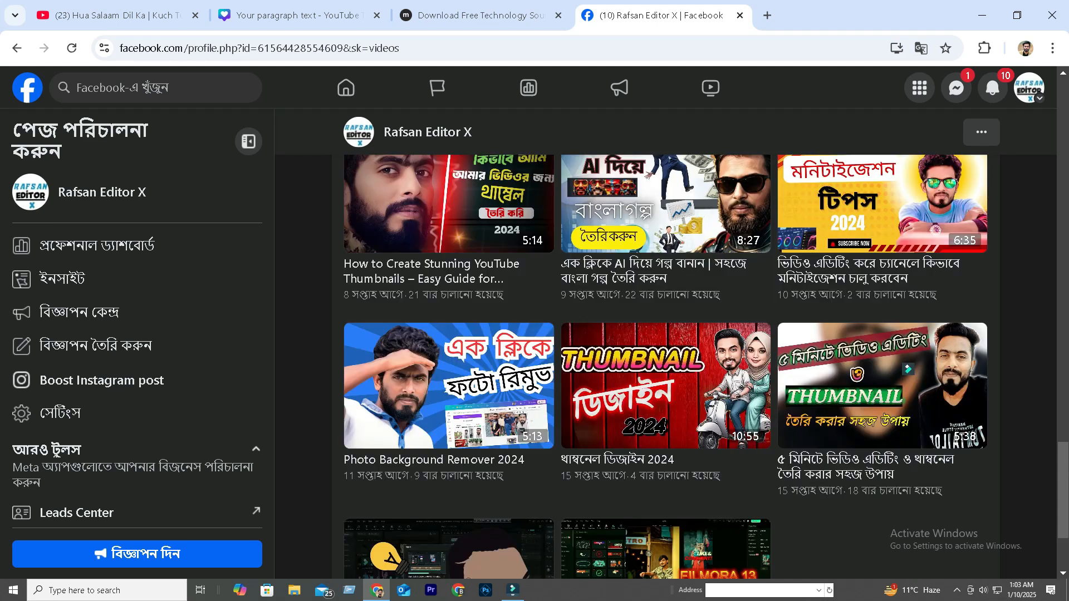
scroll(666, 367, down, 6)
scroll(665, 368, down, 3)
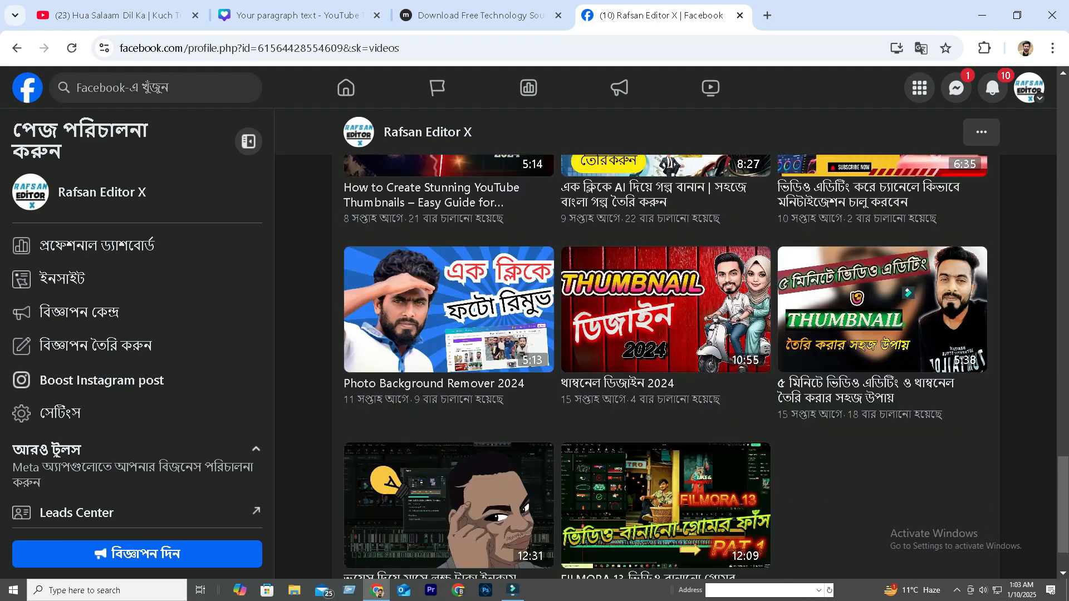
scroll(665, 368, up, 9)
scroll(665, 367, up, 10)
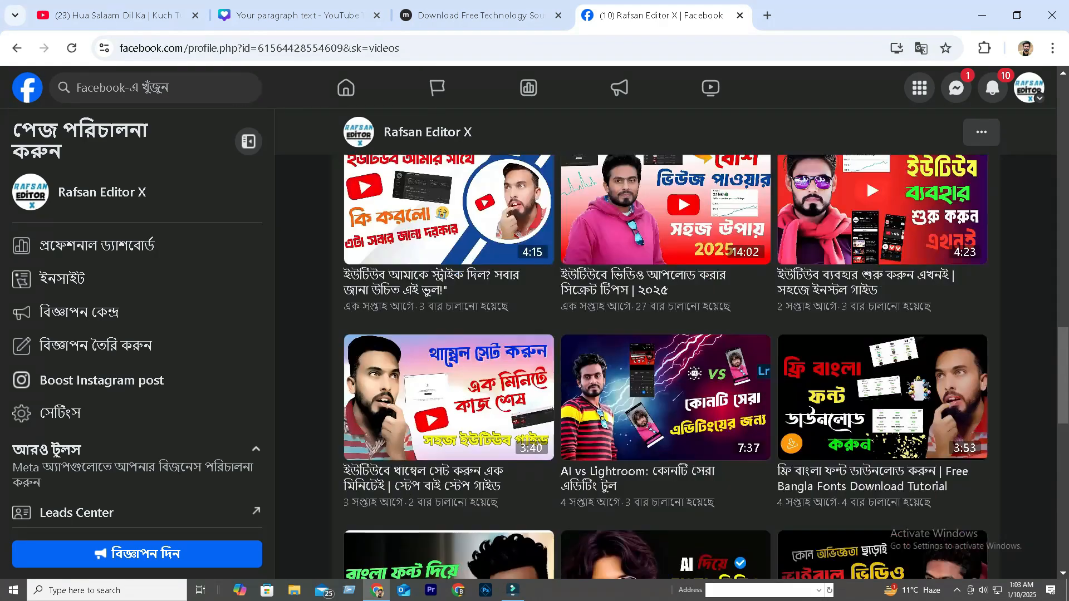
scroll(665, 367, up, 15)
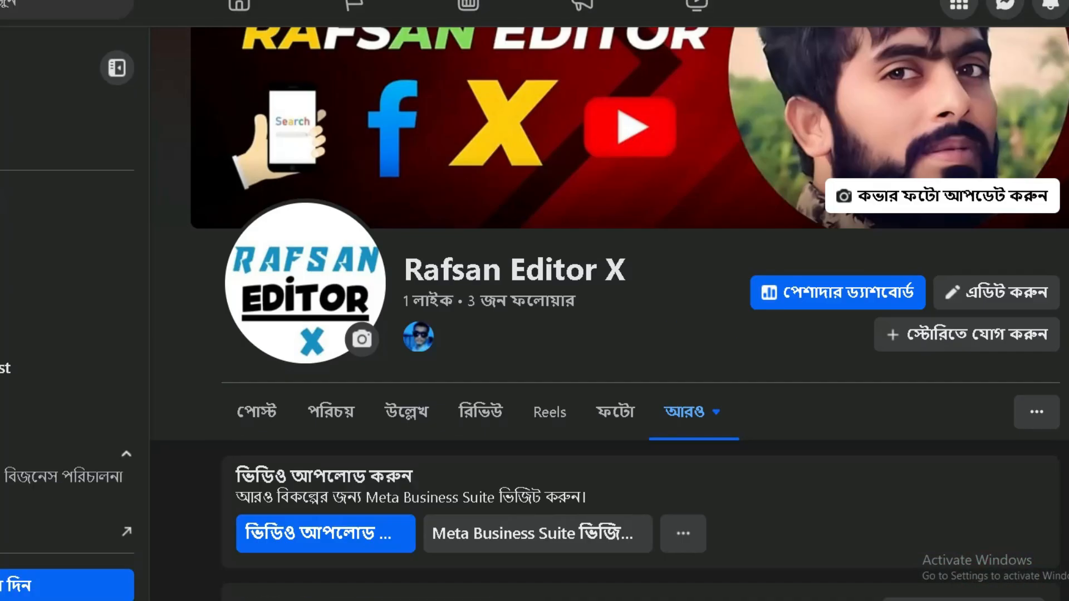
scroll(665, 367, up, 3)
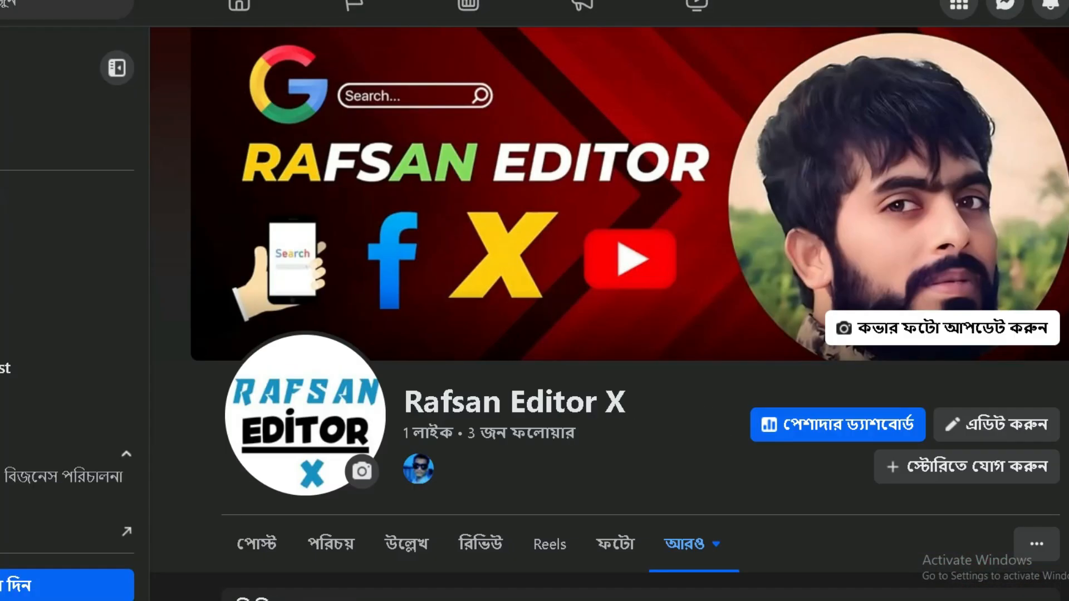